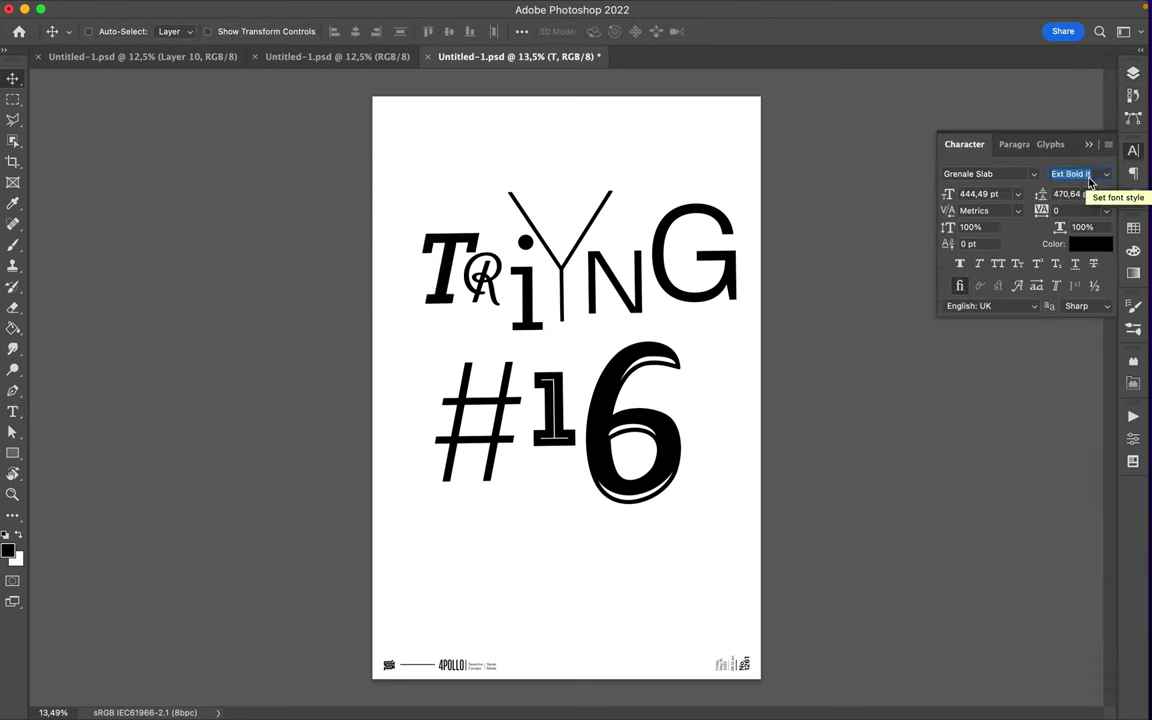
Step: Nudge the T up-left and set the R in Core Slab M Iceberg
left_click_drag(462, 279, 452, 265)
left_click(1034, 173)
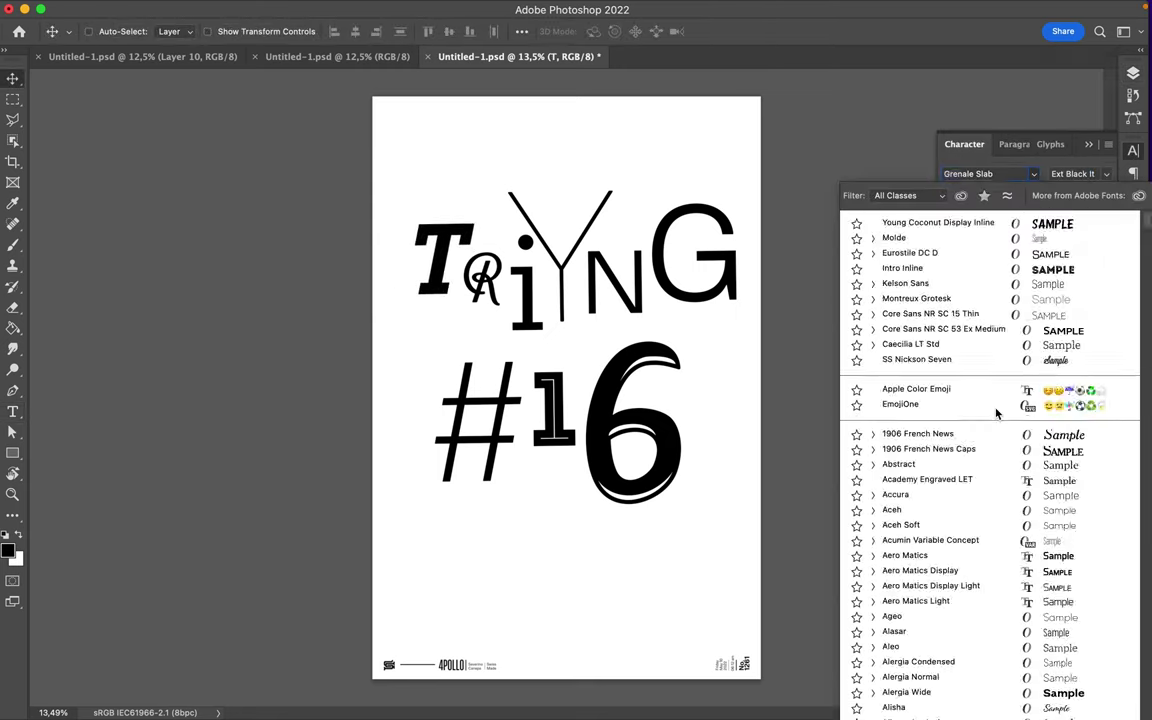
scroll(883, 479, "down", 10)
left_click(491, 292, "super")
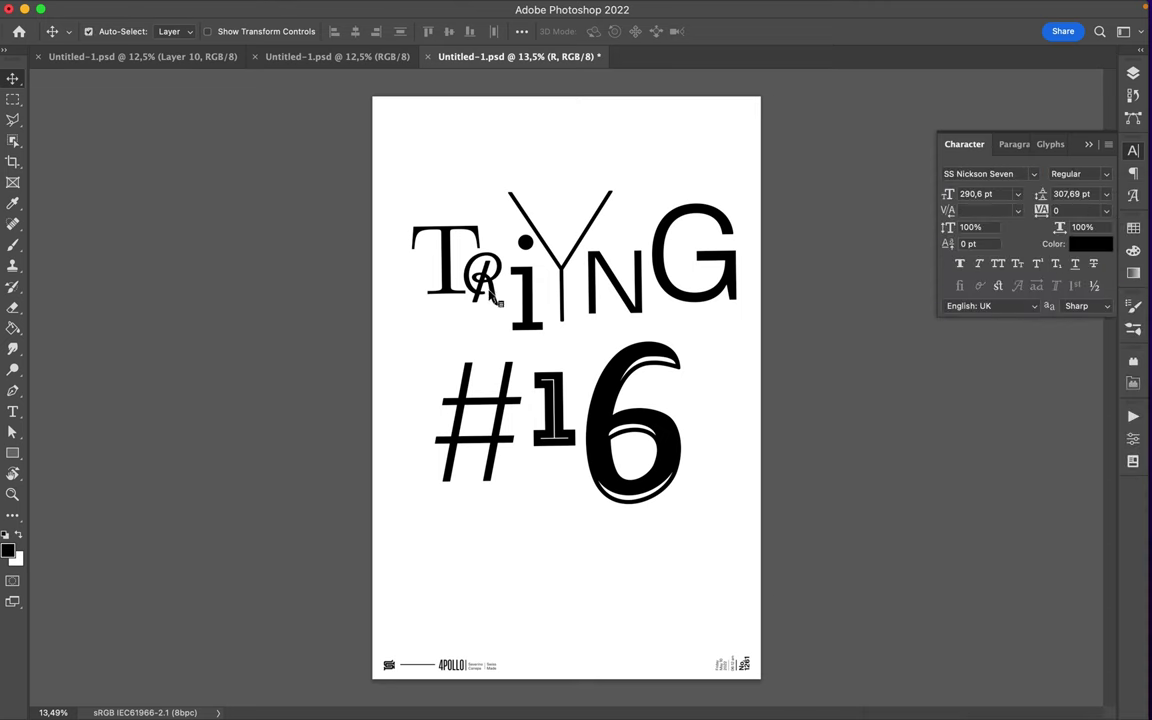
left_click(1034, 173)
scroll(986, 540, "down", 15)
scroll(986, 540, "down", 5)
scroll(986, 540, "down", 3)
scroll(986, 540, "down", 10)
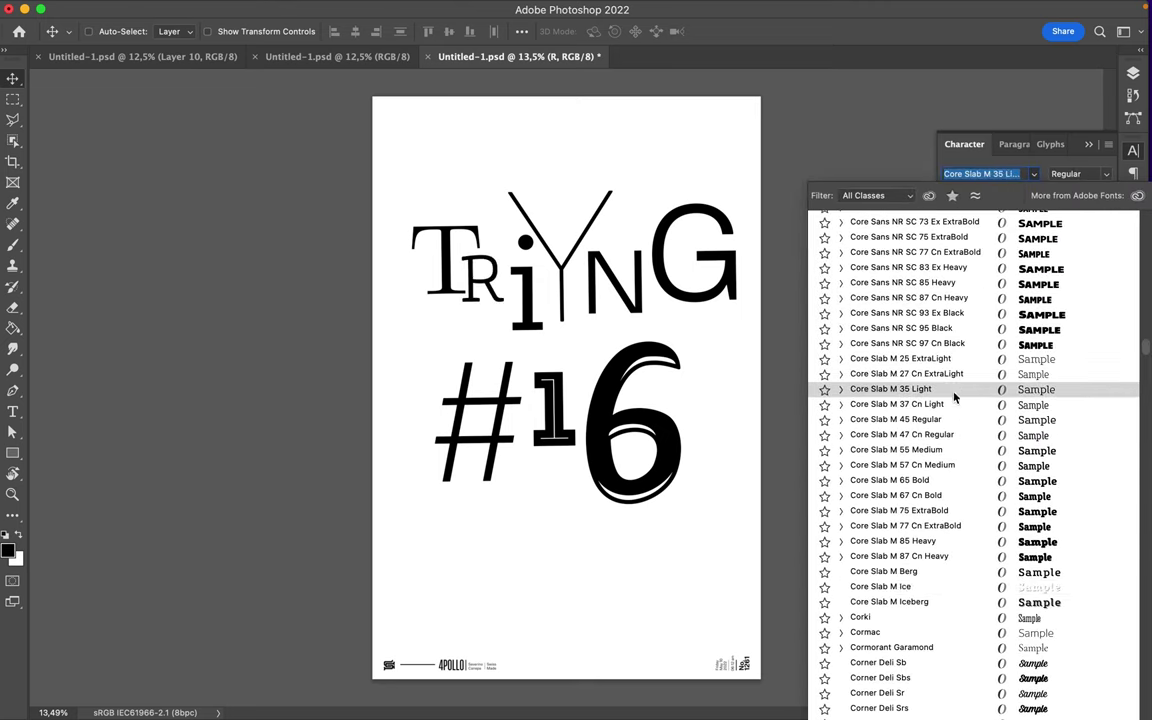
left_click(950, 602)
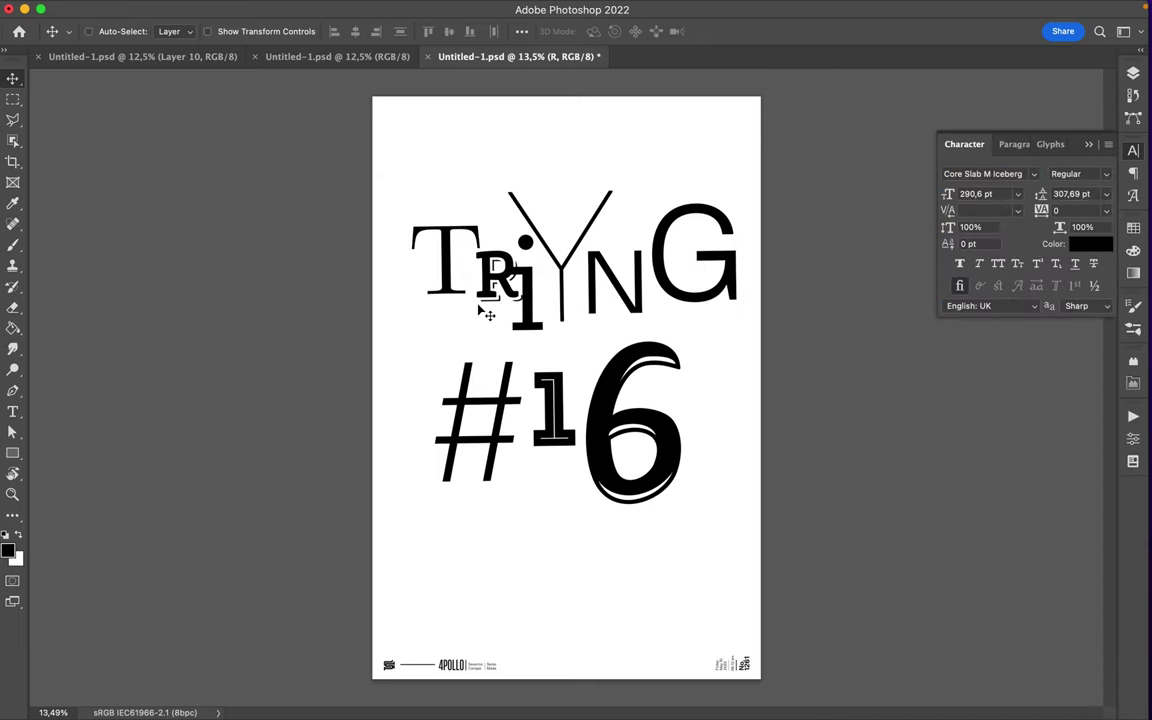
Step: Set the i in Podkova, then shrink it and raise it with Free Transform
left_click(1033, 173)
scroll(957, 424, "down", 15)
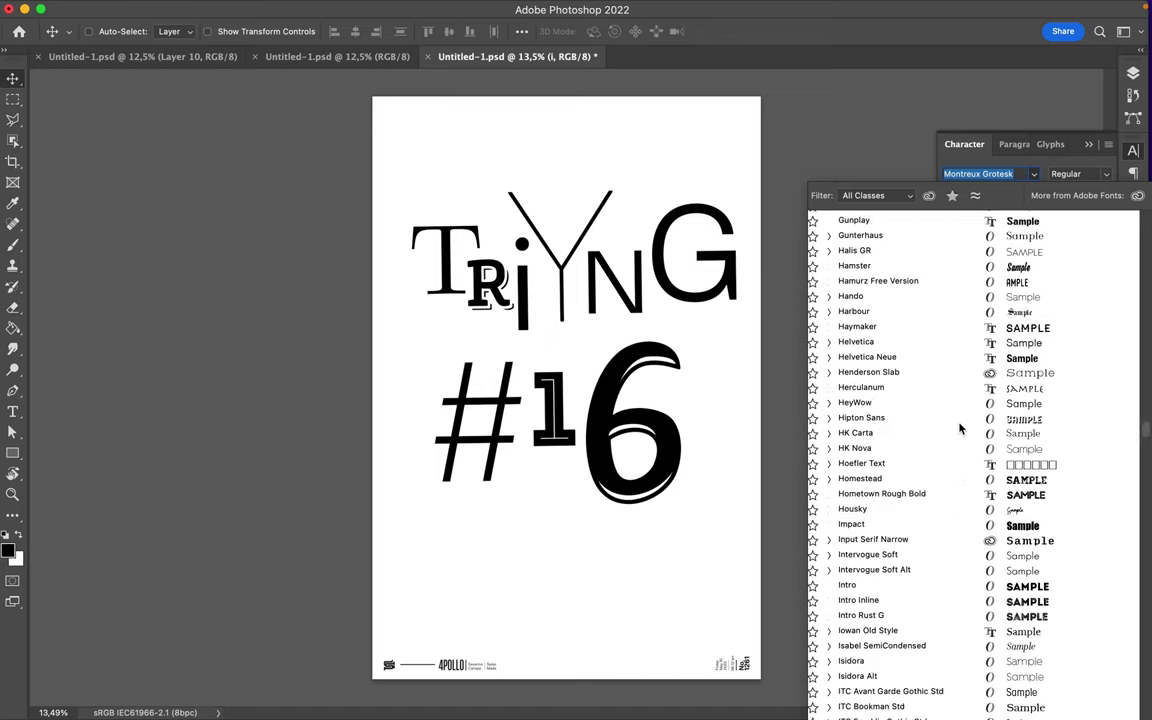
scroll(957, 424, "down", 10)
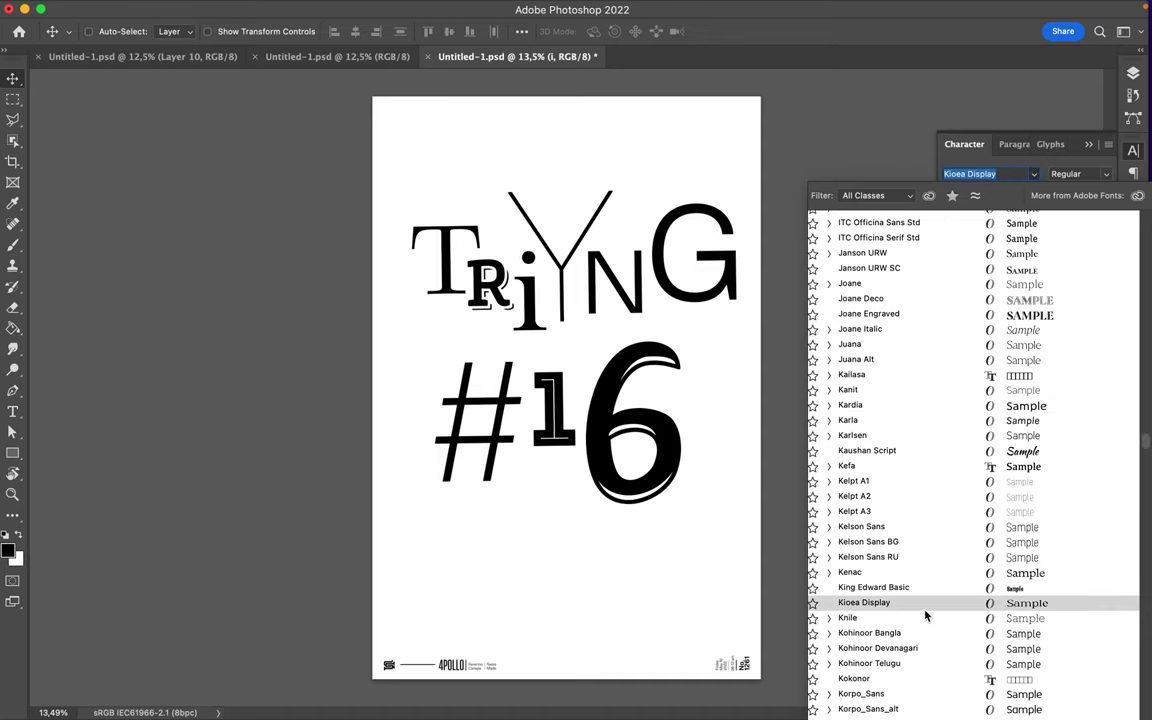
scroll(926, 600, "down", 3)
scroll(925, 630, "down", 10)
scroll(925, 637, "down", 10)
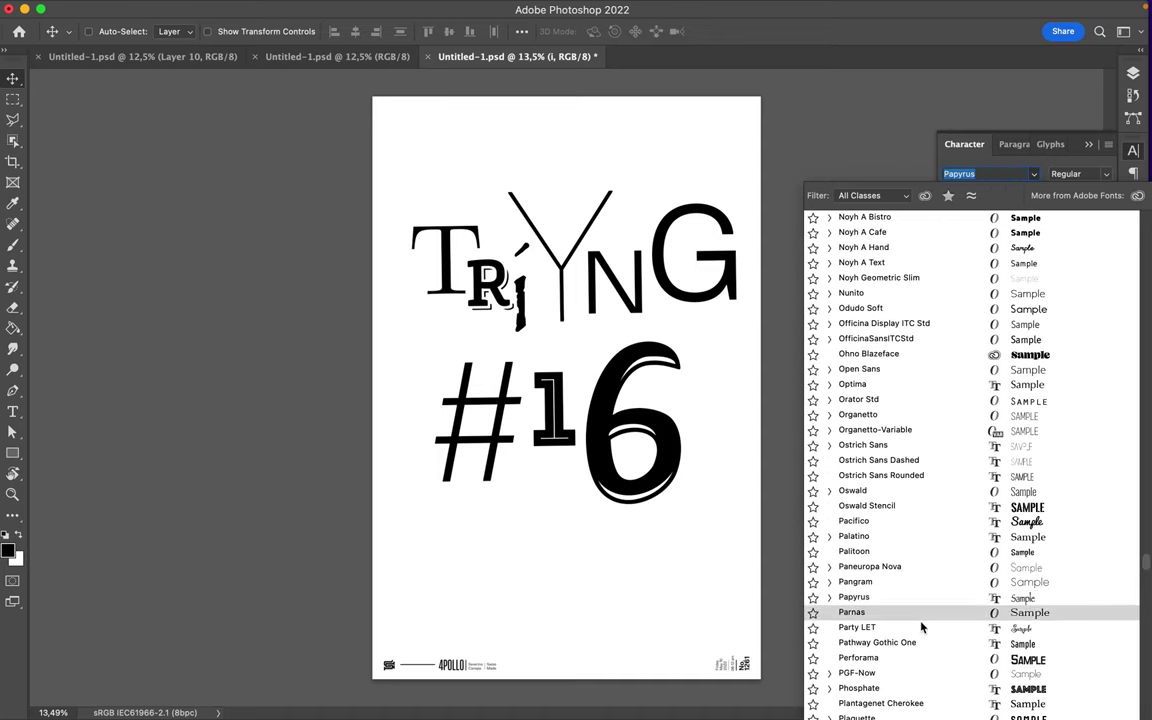
scroll(917, 689, "down", 4)
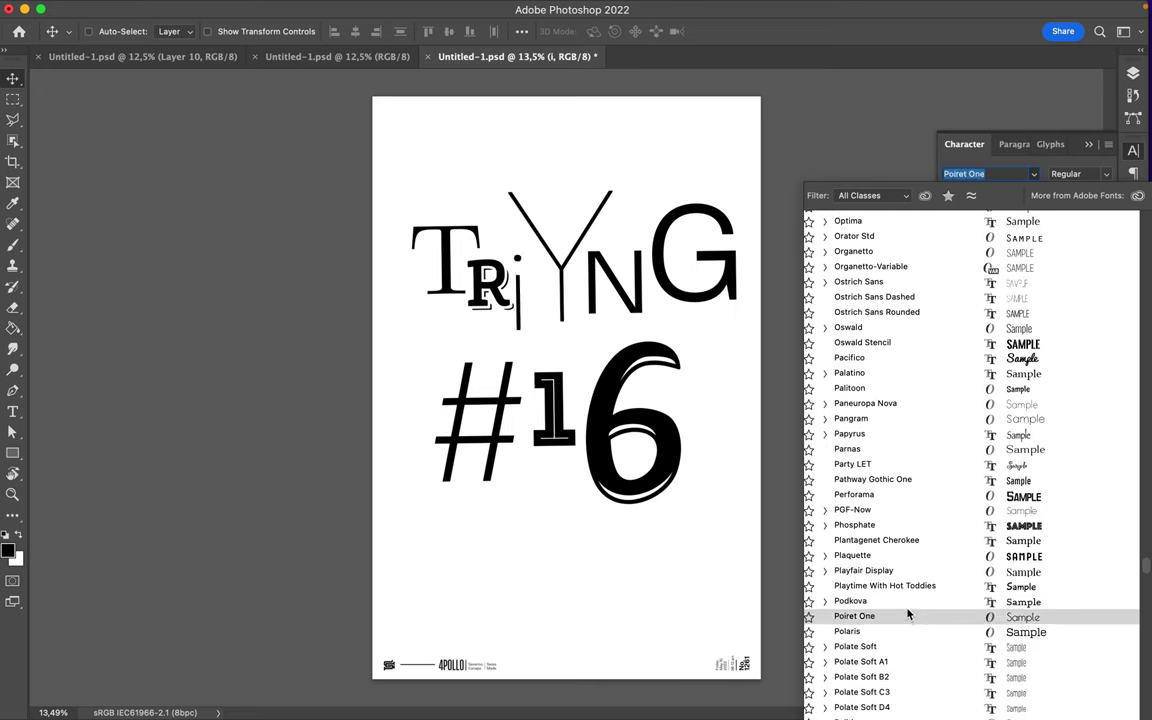
left_click(841, 599)
key("ctrl+t")
left_click_drag(550, 363, 537, 300)
key("Return")
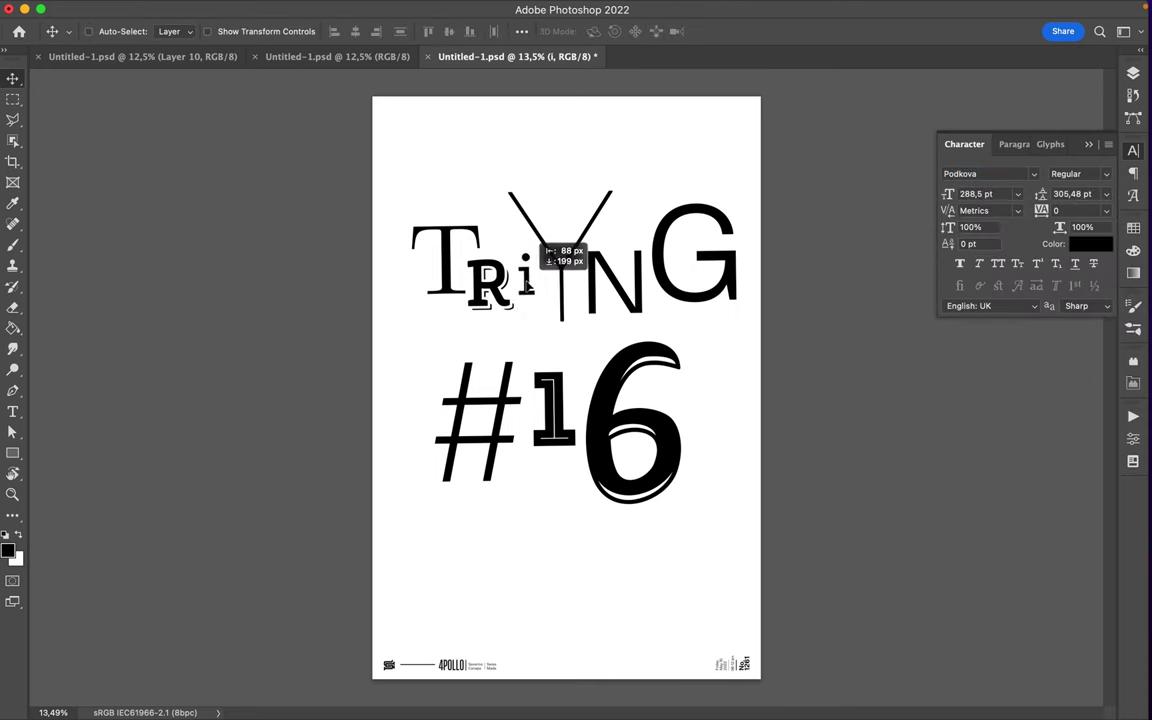
Step: Set the Y in Bw Vivant and shift it slightly left
left_click(1033, 174)
scroll(957, 411, "down", 10)
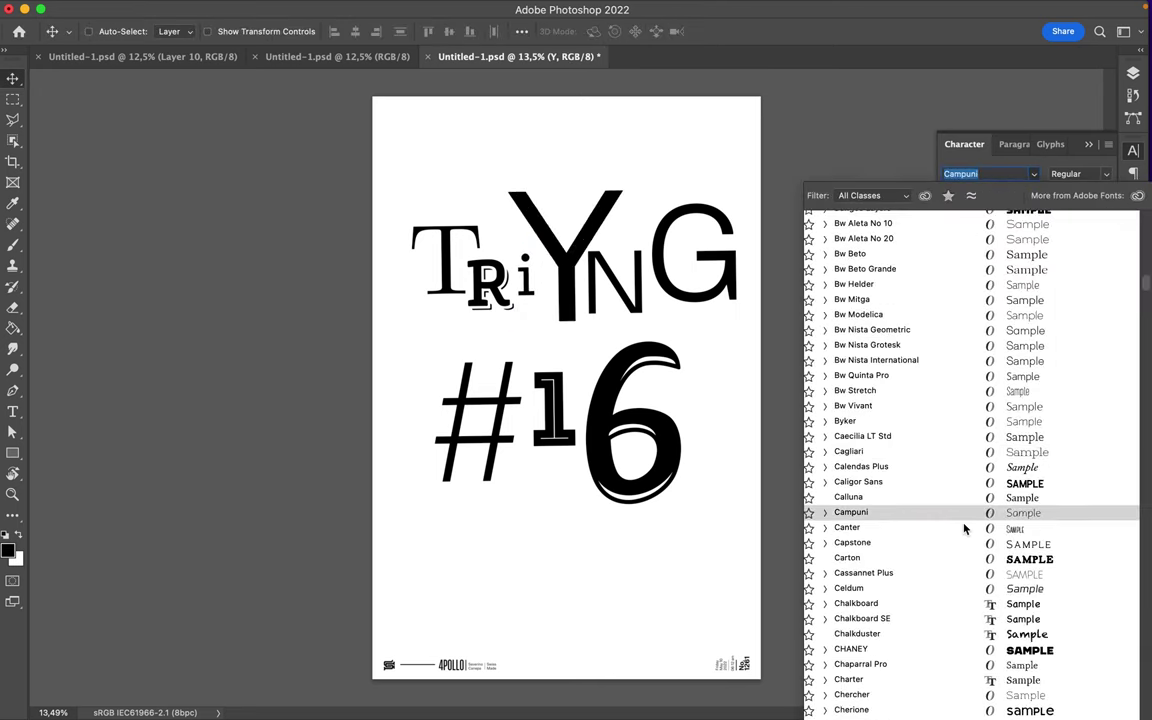
left_click(958, 412)
left_click_drag(572, 292, 560, 292)
Step: Try Apparel Display, then set the N in Artegra Soft Cn
left_click(1033, 174)
scroll(985, 340, "down", 5)
scroll(985, 340, "down", 8)
left_click(890, 638)
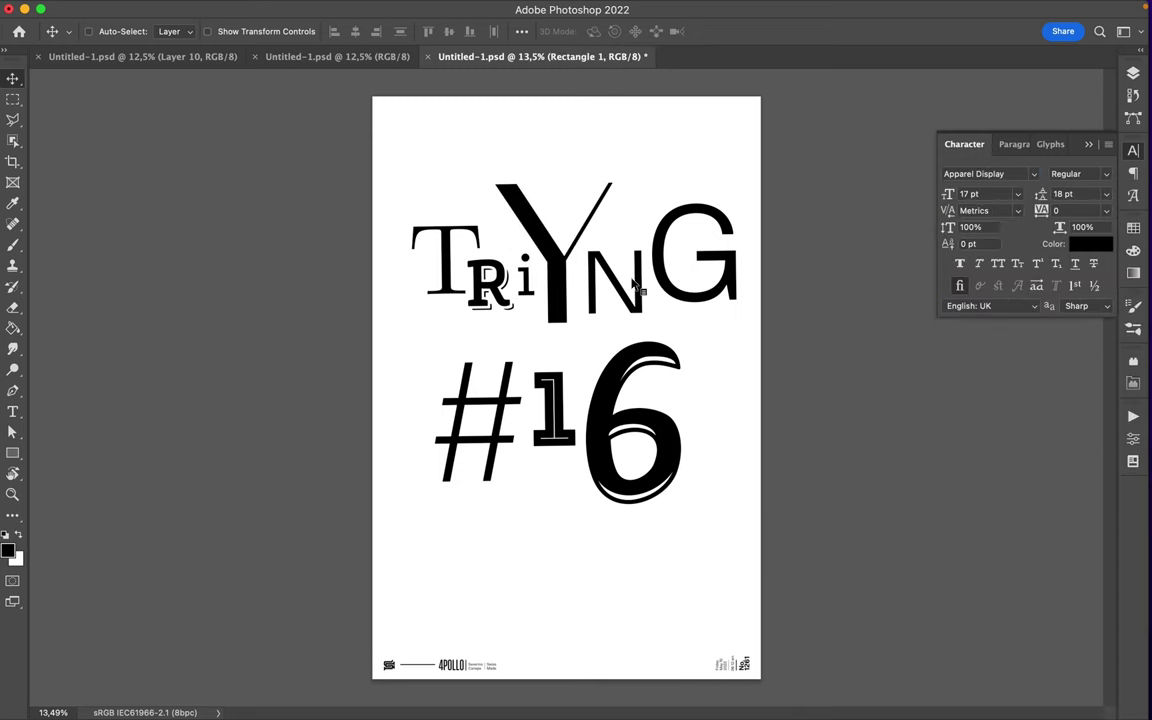
left_click(1033, 174)
scroll(950, 560, "down", 10)
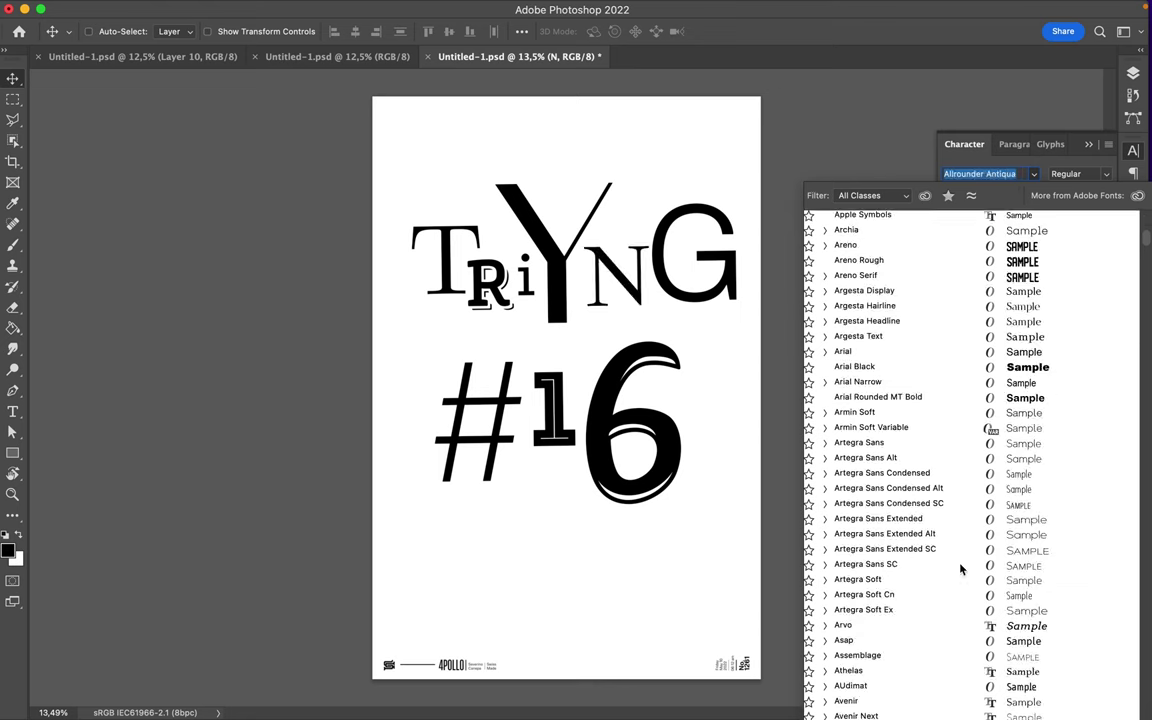
left_click(944, 597)
Step: Move the G left and set it in the outlined Core Magic 3D Frame
left_click_drag(690, 290, 667, 290)
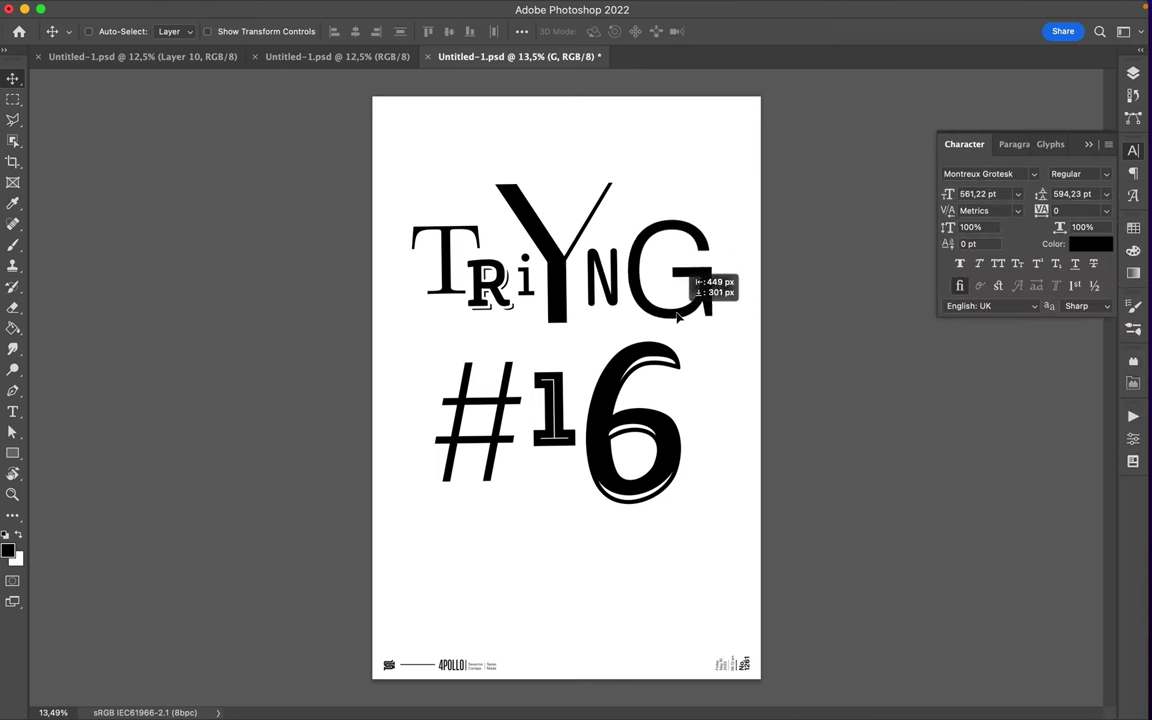
left_click(1033, 174)
scroll(1010, 380, "down", 15)
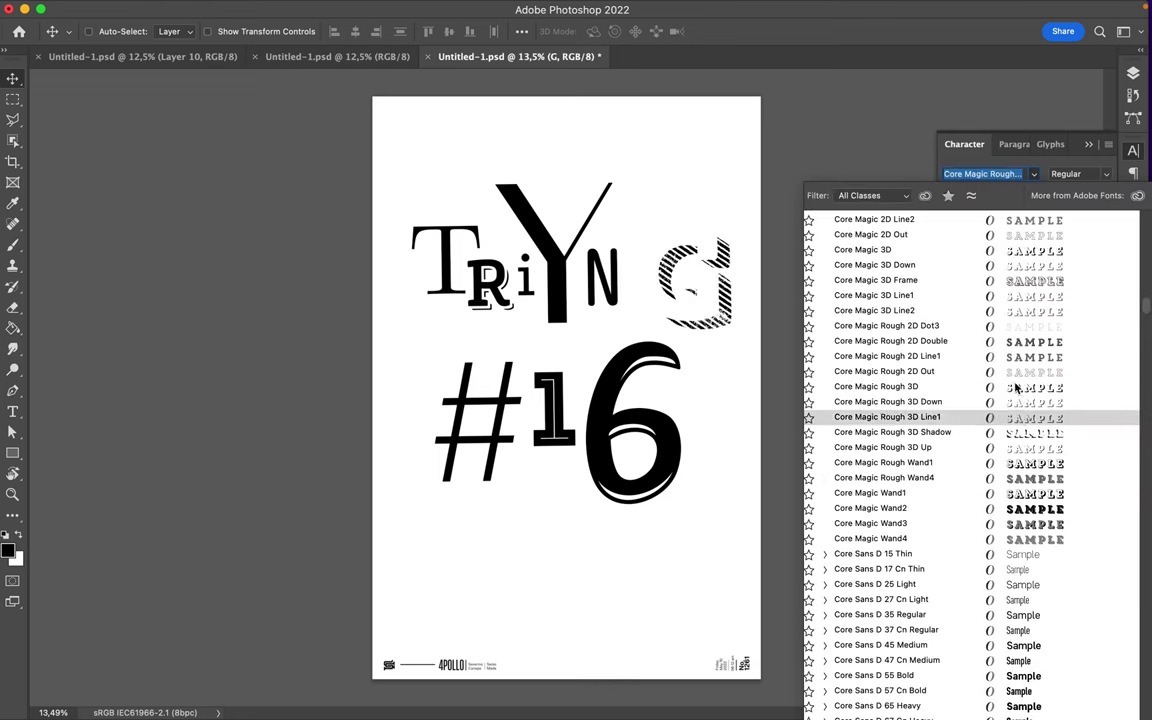
left_click(885, 280)
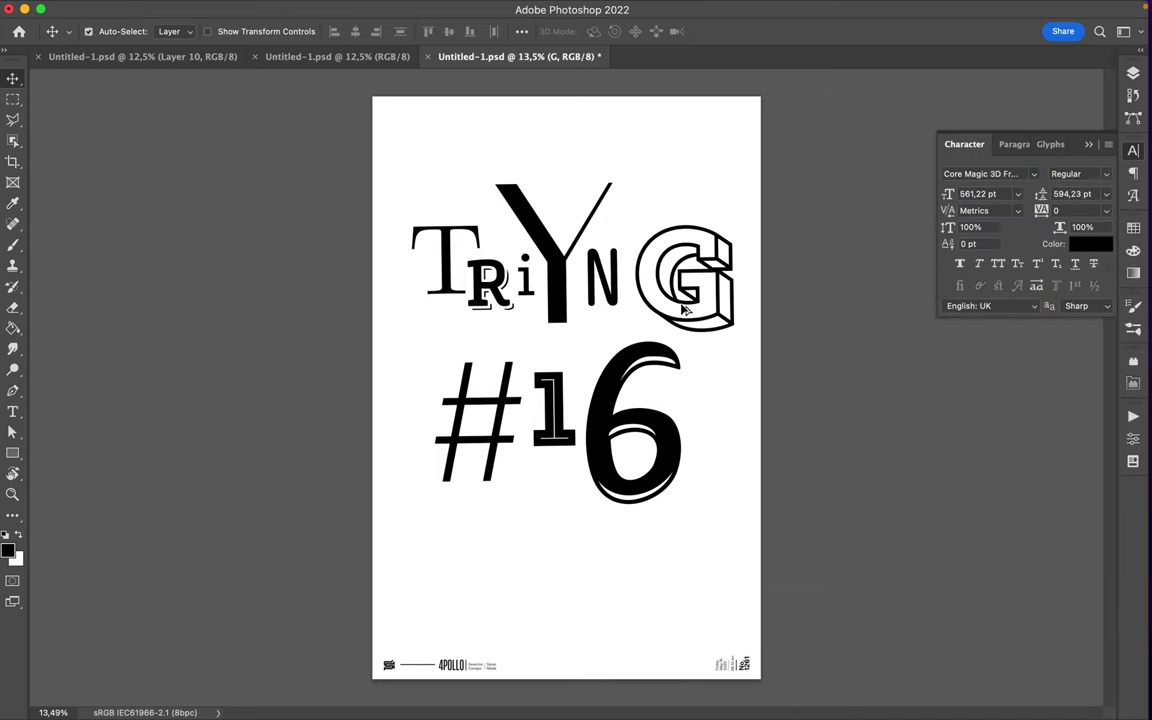
left_click_drag(672, 290, 669, 296)
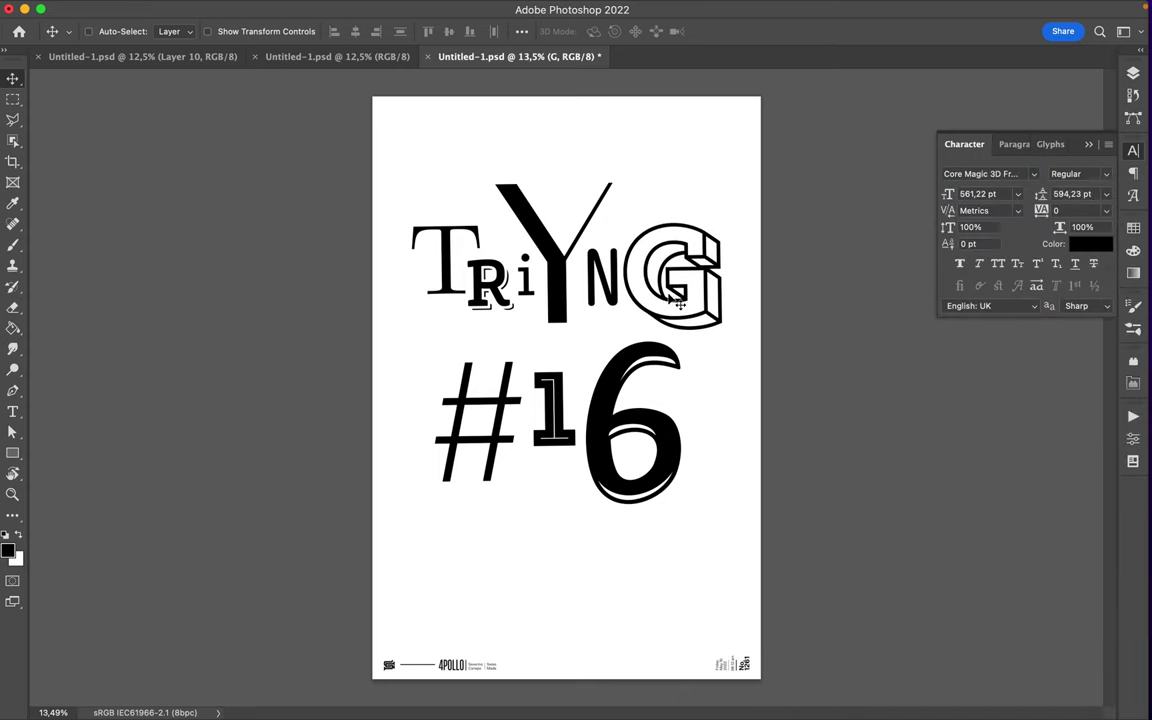
key("ctrl+z")
Step: Set the 6 in the slender Covington typeface
left_click(1034, 174)
scroll(998, 487, "down", 10)
scroll(998, 487, "down", 5)
left_click(998, 487)
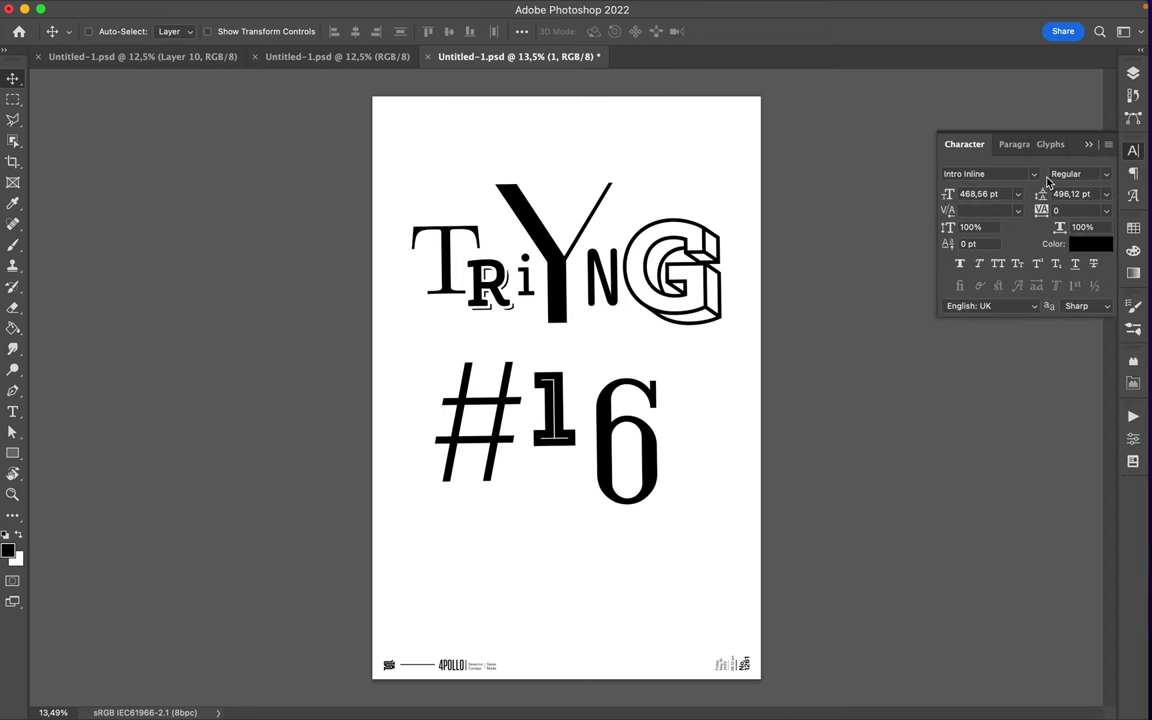
Step: Set the 1 in CorporativeSansRd and move it to the right
left_click(1036, 176)
scroll(1005, 480, "down", 10)
scroll(1005, 520, "down", 10)
scroll(1005, 655, "down", 2)
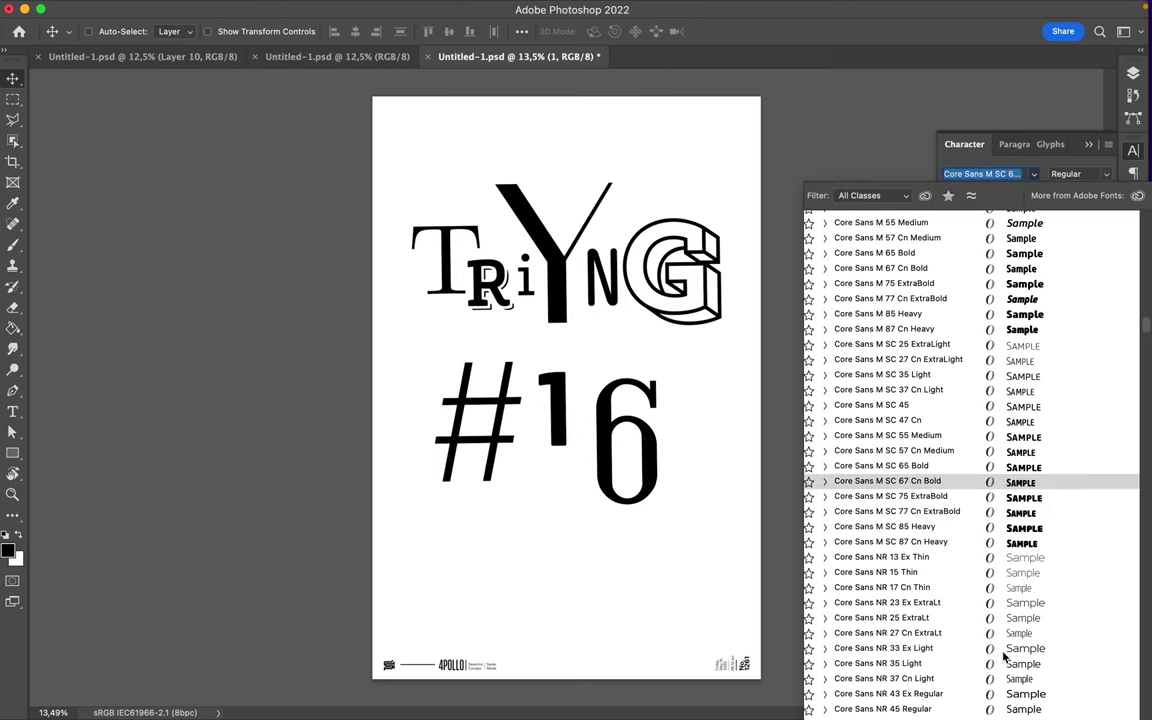
scroll(1003, 658, "down", 10)
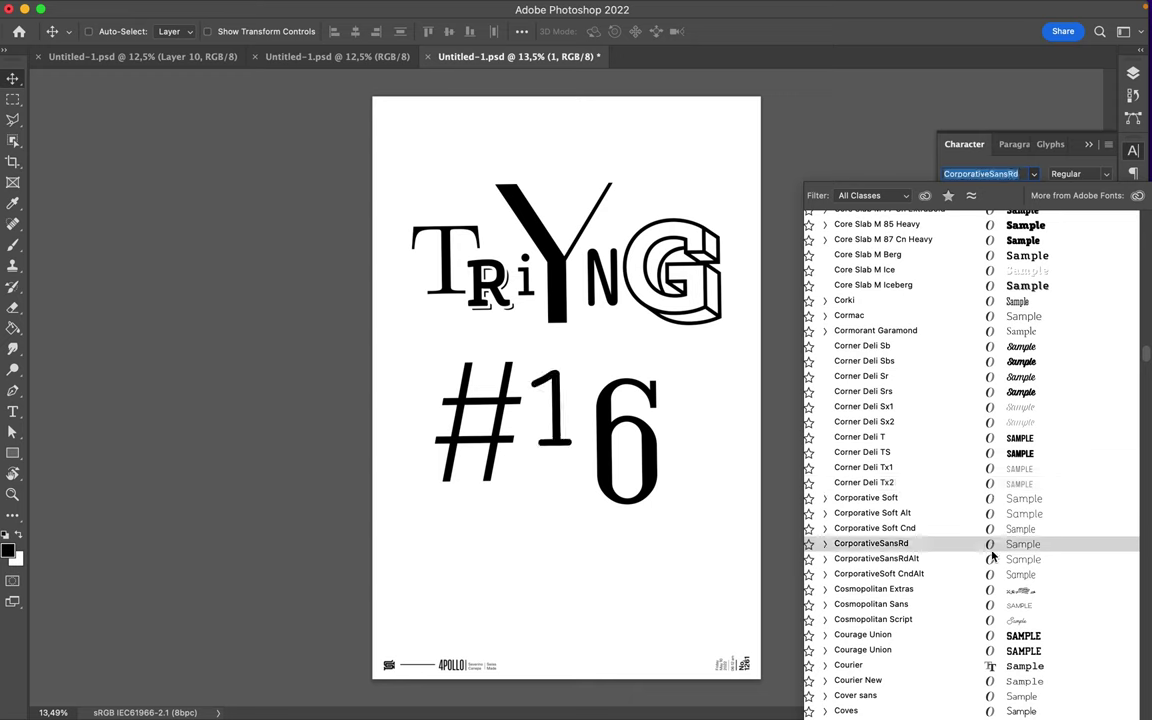
left_click(992, 553)
left_click_drag(551, 454, 584, 459)
Step: Set the # in the thin Blanch typeface
left_click(1043, 185)
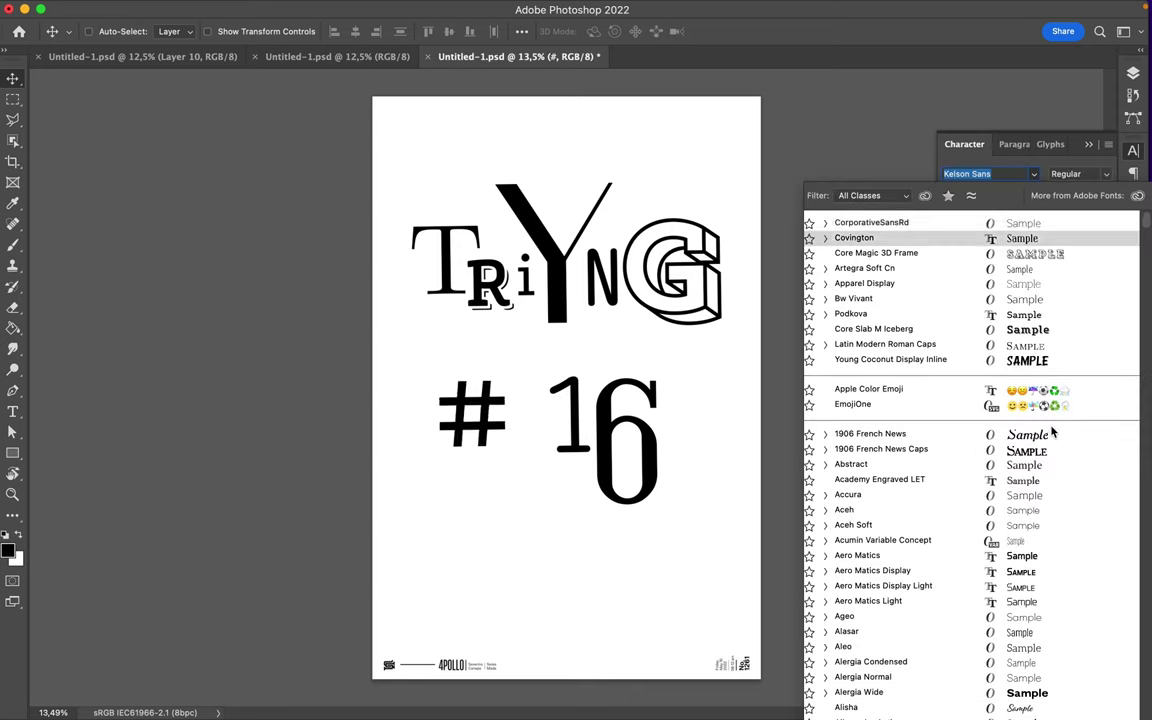
scroll(1050, 428, "down", 5)
scroll(1052, 431, "up", 1)
scroll(1050, 430, "down", 5)
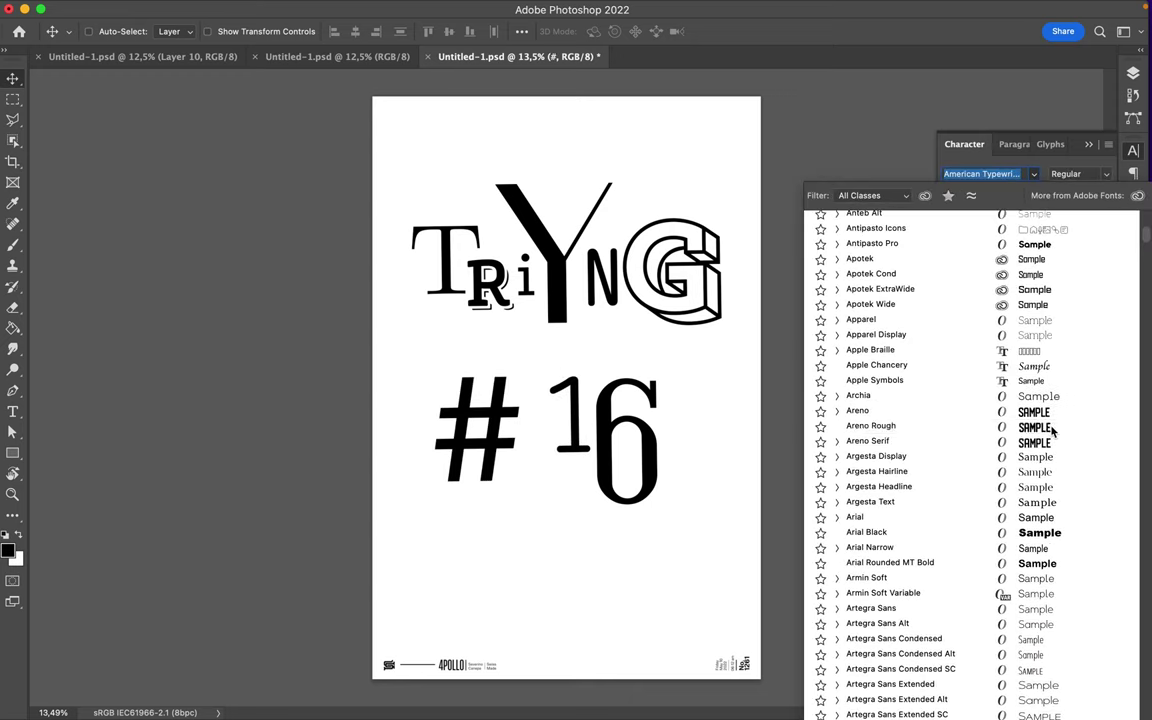
scroll(968, 534, "down", 5)
scroll(968, 534, "down", 5)
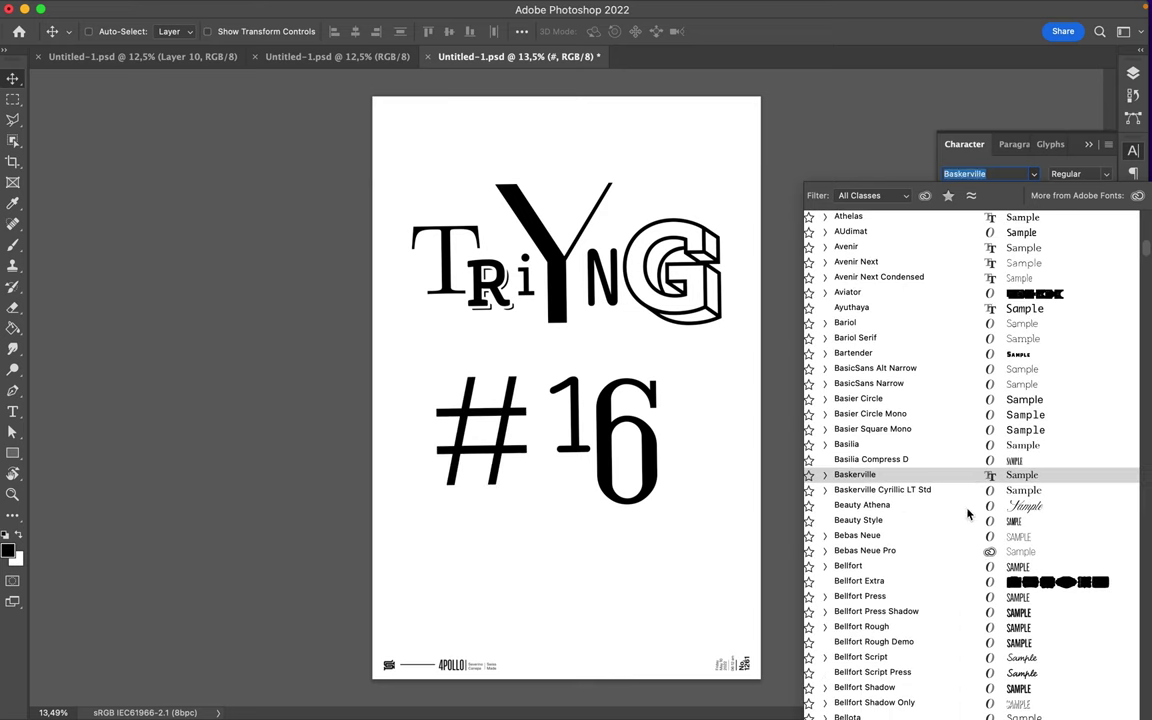
scroll(968, 601, "down", 5)
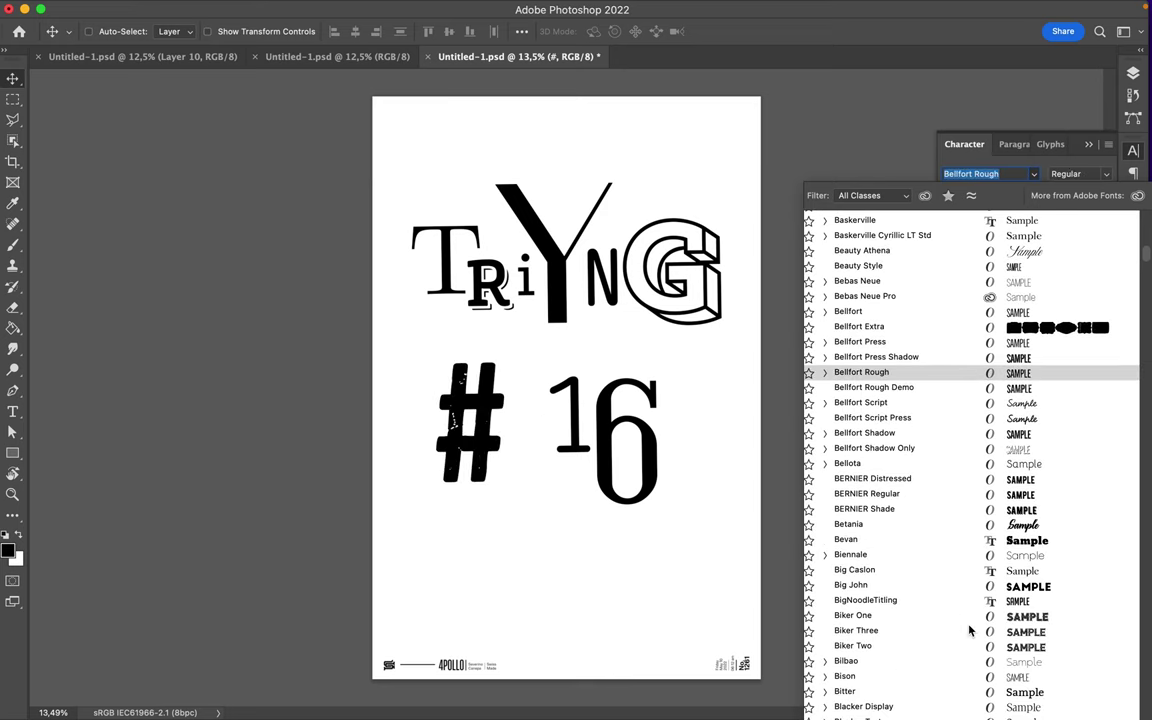
scroll(969, 620, "down", 3)
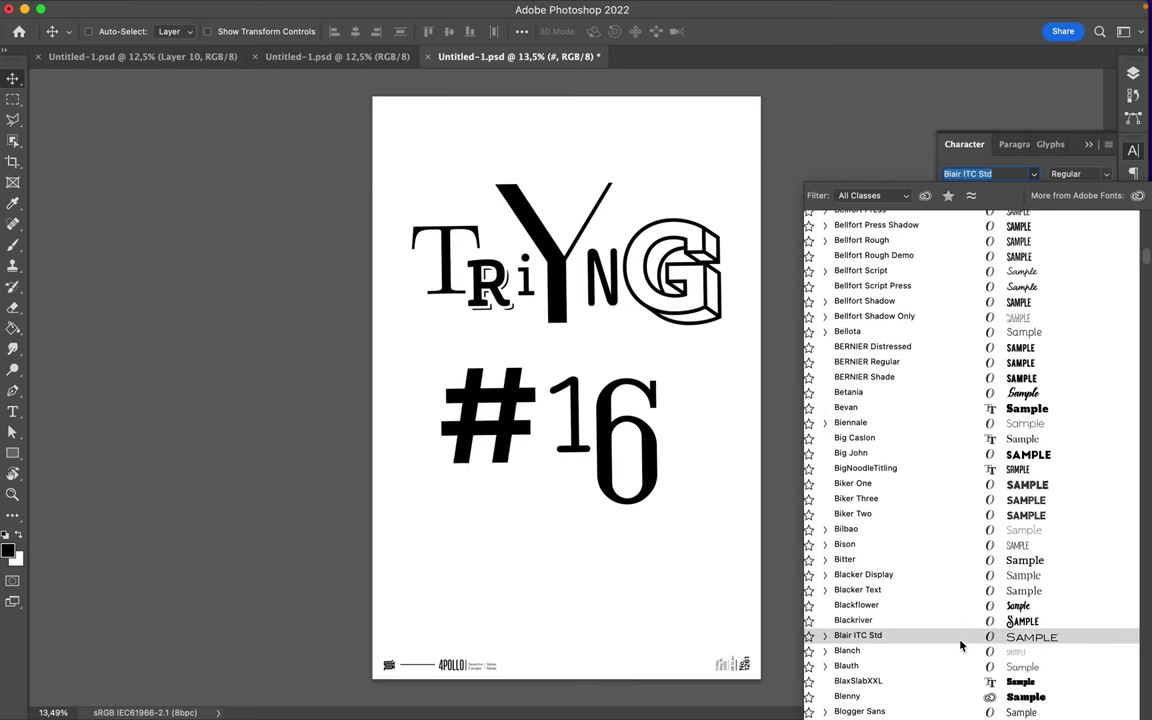
left_click(960, 650)
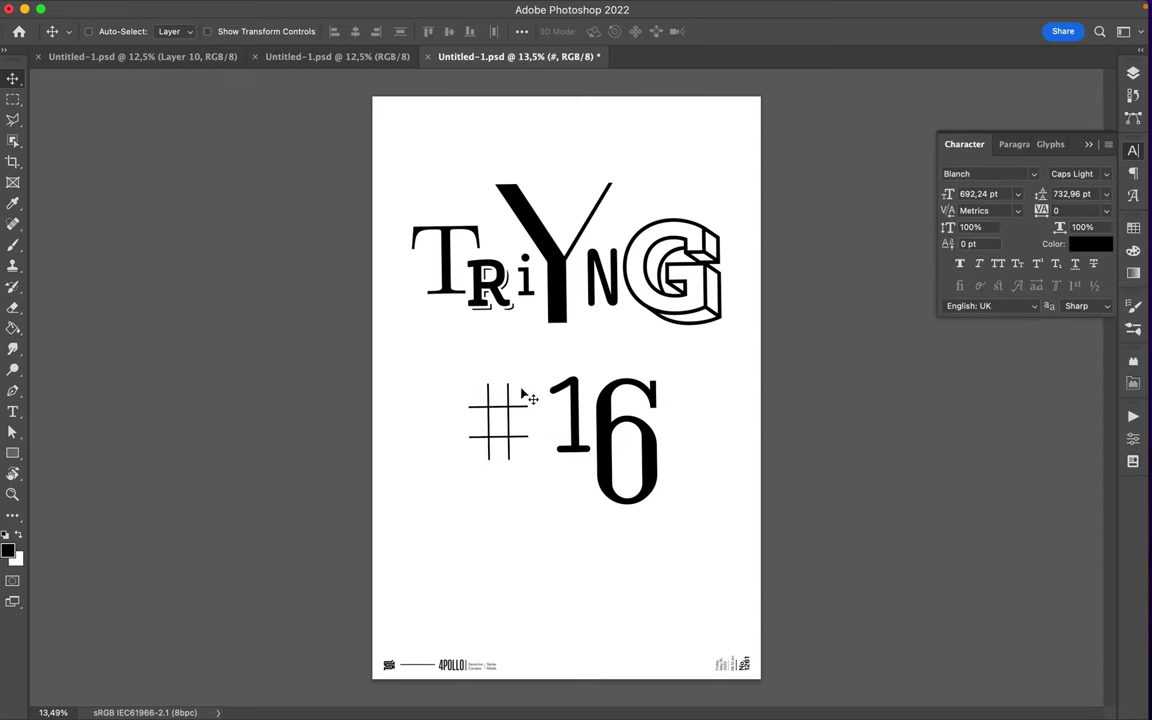
Step: Make the 6 Bold and lift the # up under TRYING
left_click(628, 462)
left_click(1106, 173)
left_click(1100, 189)
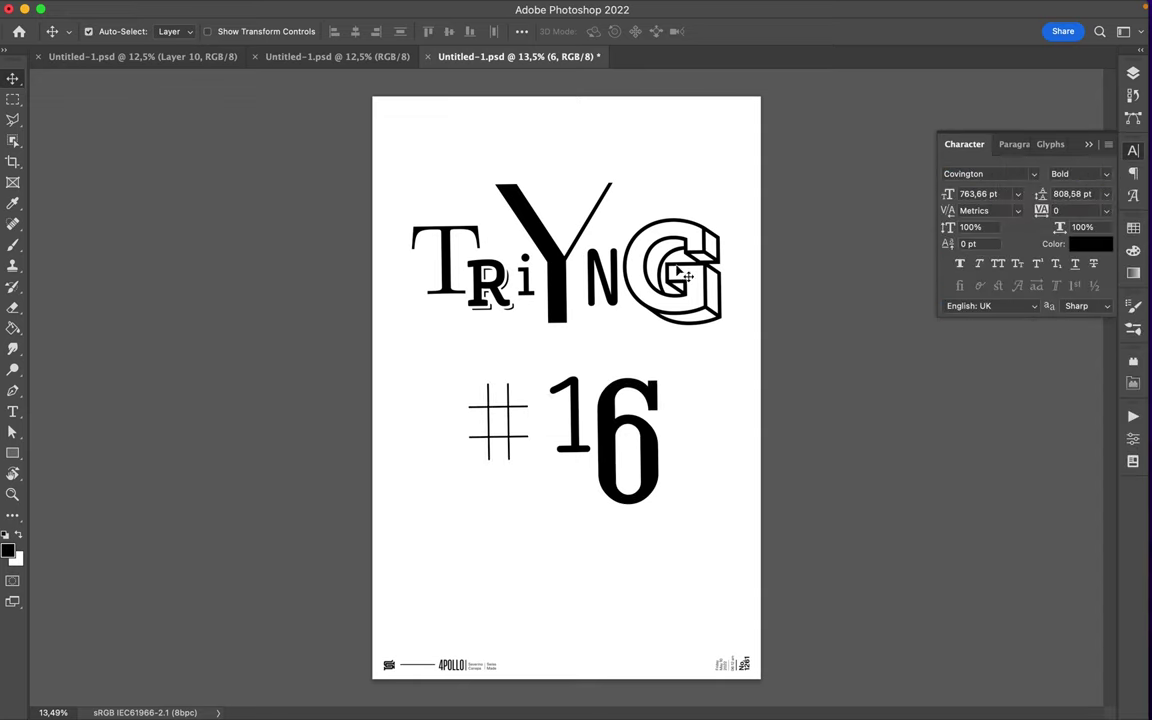
left_click_drag(517, 437, 512, 372)
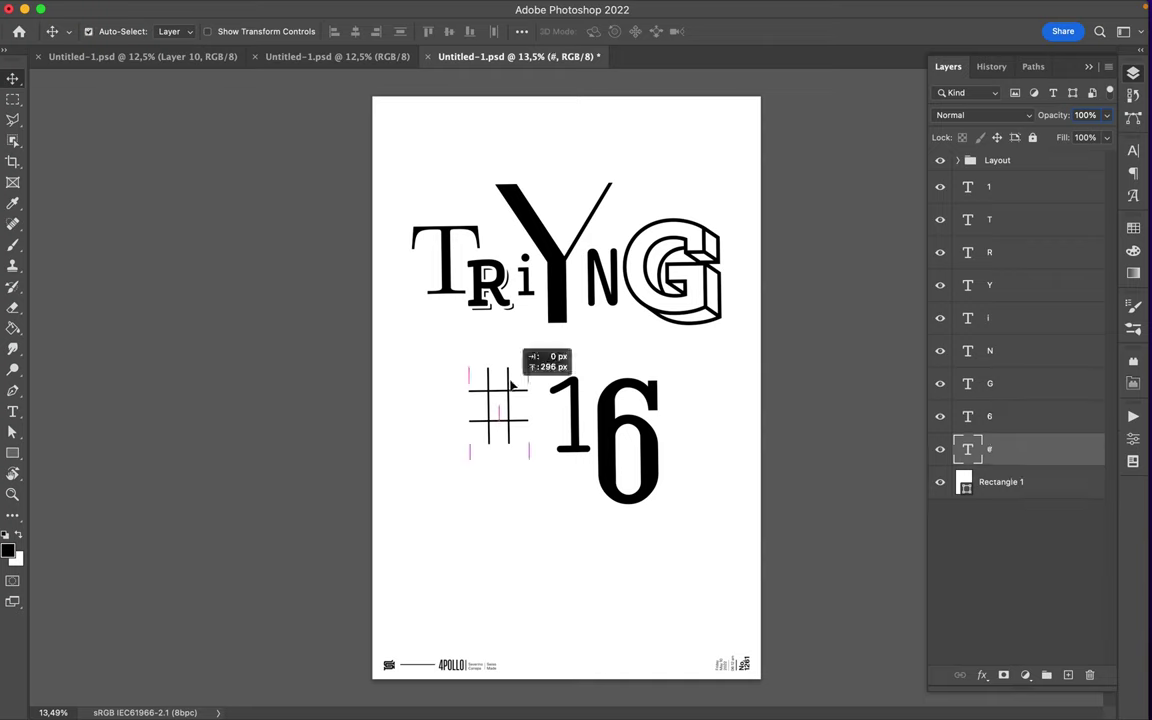
Step: Move the 1 and 6 up-left beside the # to form a tight #16
key("t")
left_click(551, 365)
key("v")
left_click_drag(575, 405, 545, 372)
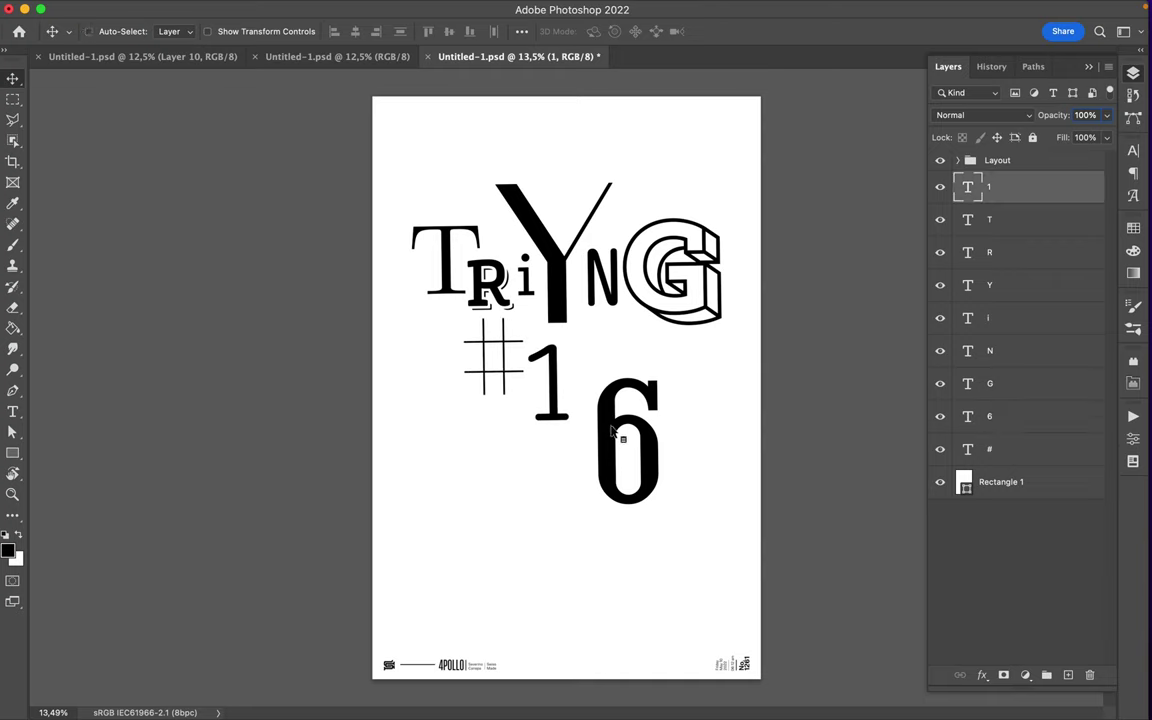
left_click_drag(612, 430, 598, 390)
left_click_drag(506, 375, 511, 380)
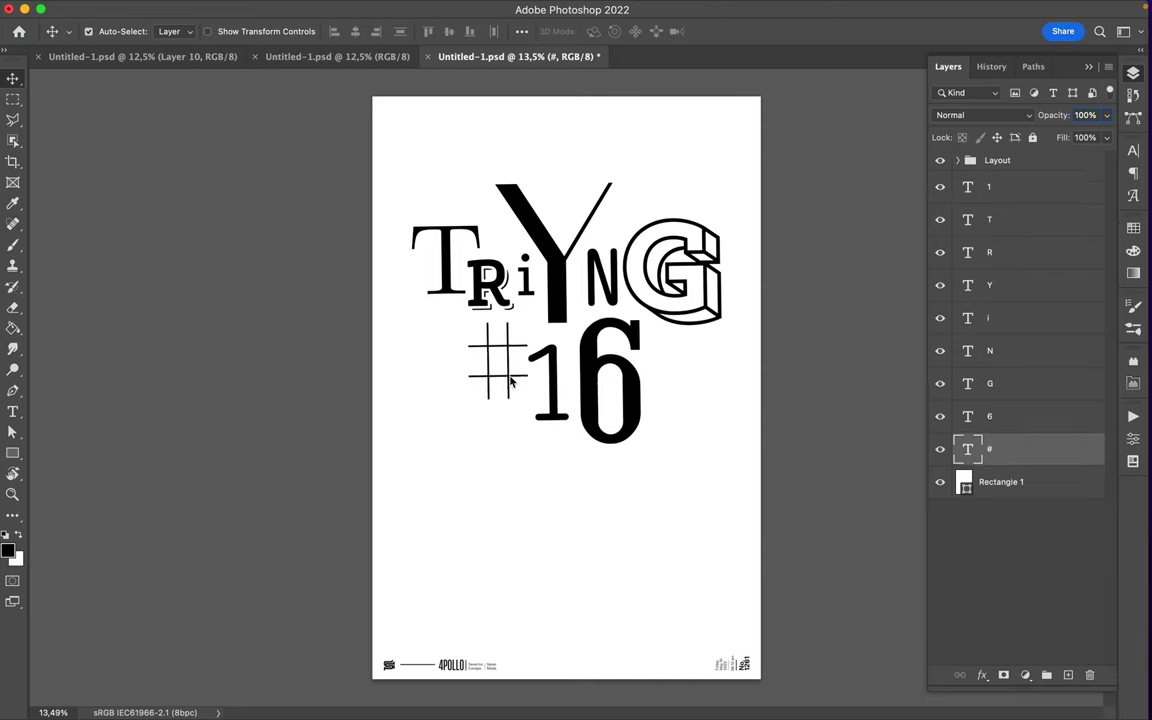
Step: Lower all the lettering about 50 px, then select the hand layer in the finished poster
left_click_drag(643, 234, 643, 283)
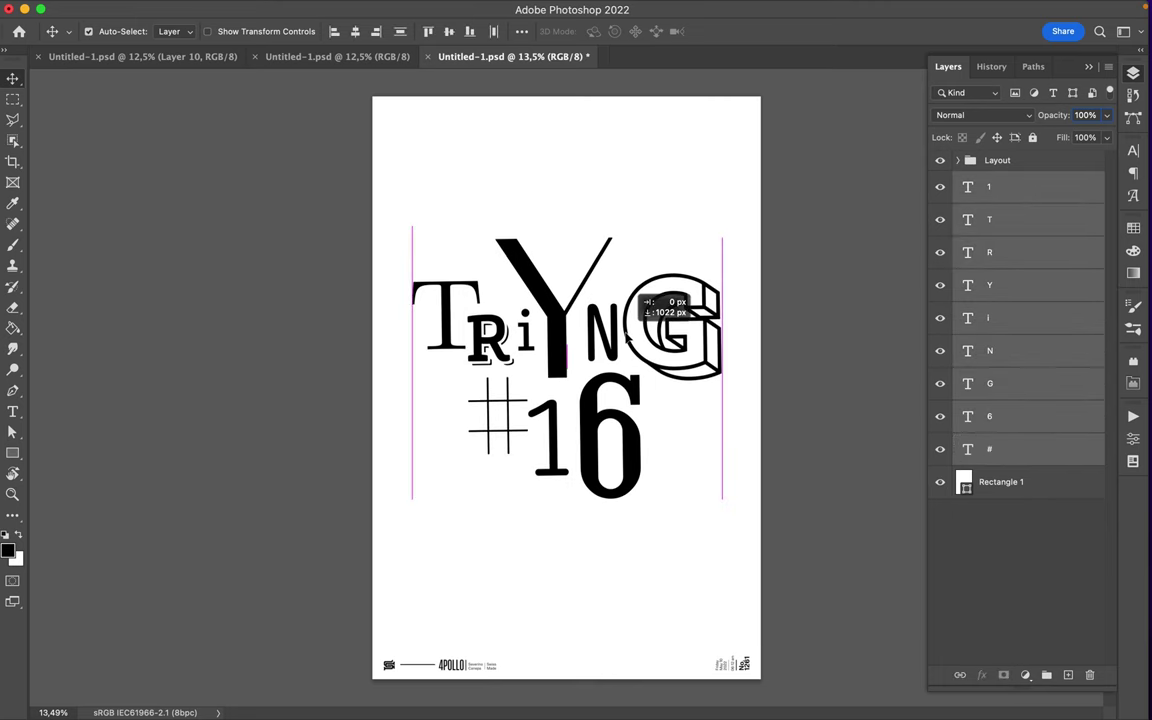
left_click(199, 62)
left_click(993, 484, "super")
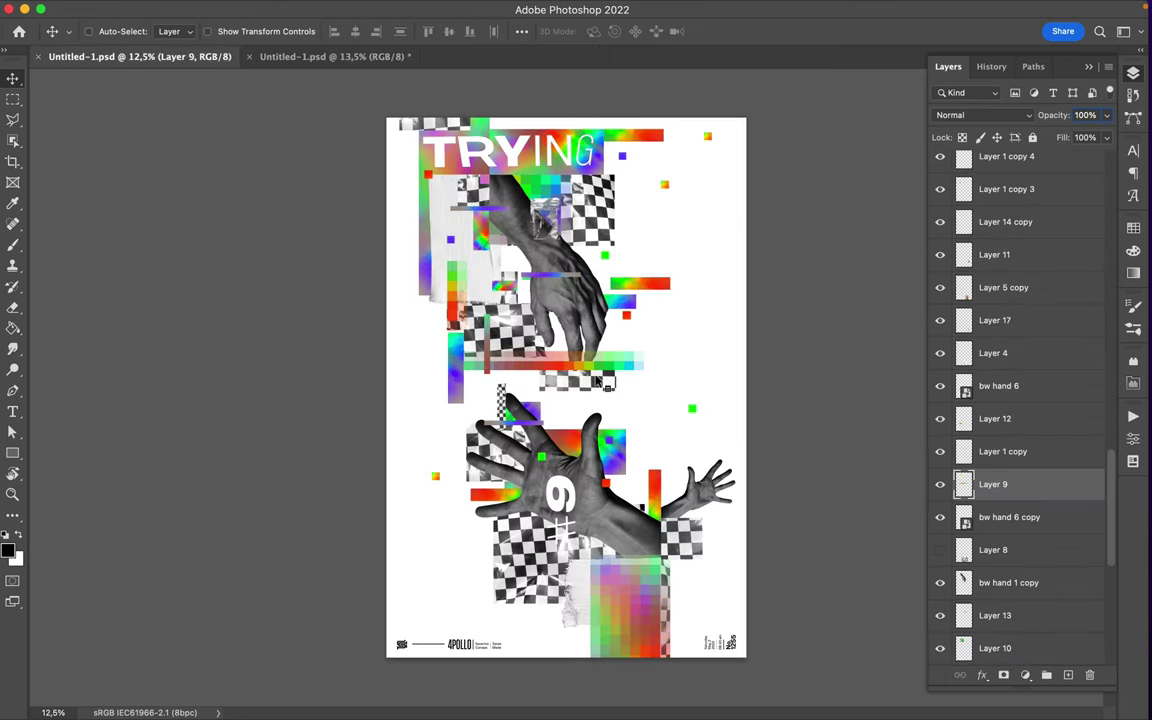
Step: Copy the hand and glitch strips over, then rotate the hand ~142°, halve it, and place it over the 6
left_click(999, 385, "super")
left_click_drag(560, 470, 596, 354)
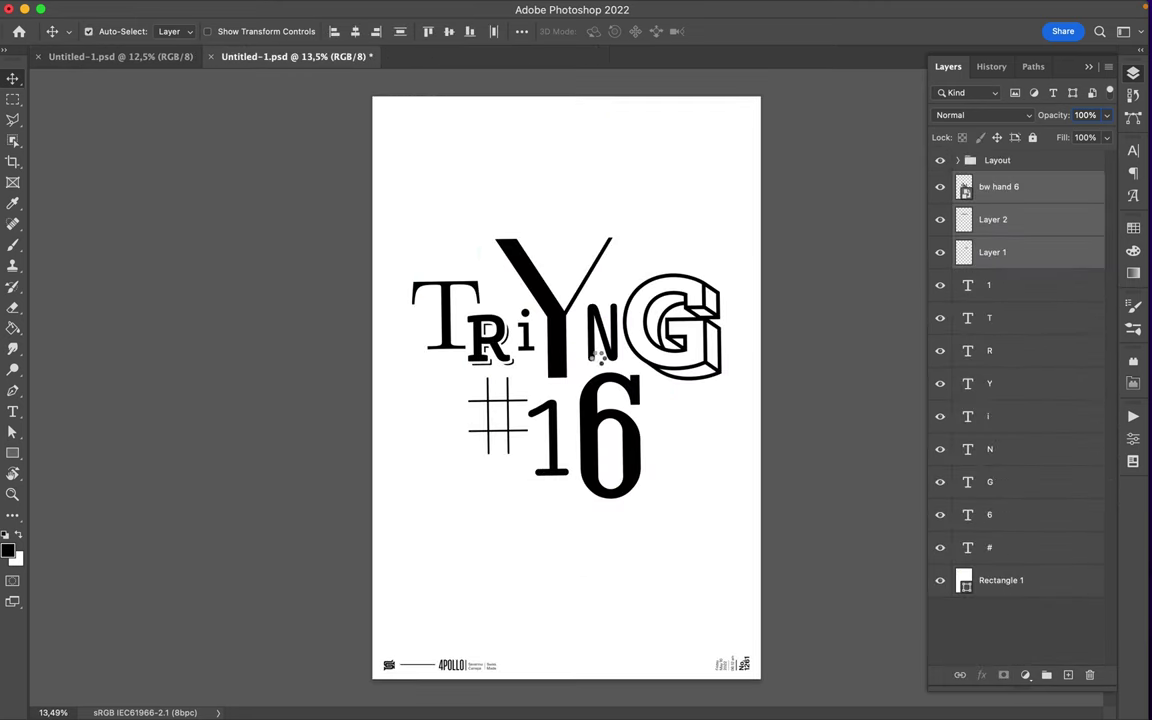
left_click(545, 344)
key("super+t")
mouse_move(329, 217)
left_mouse_down()
mouse_move(773, 316)
mouse_move(845, 604)
left_mouse_up()
left_click_drag(716, 471, 525, 340)
left_click_drag(391, 275, 652, 480)
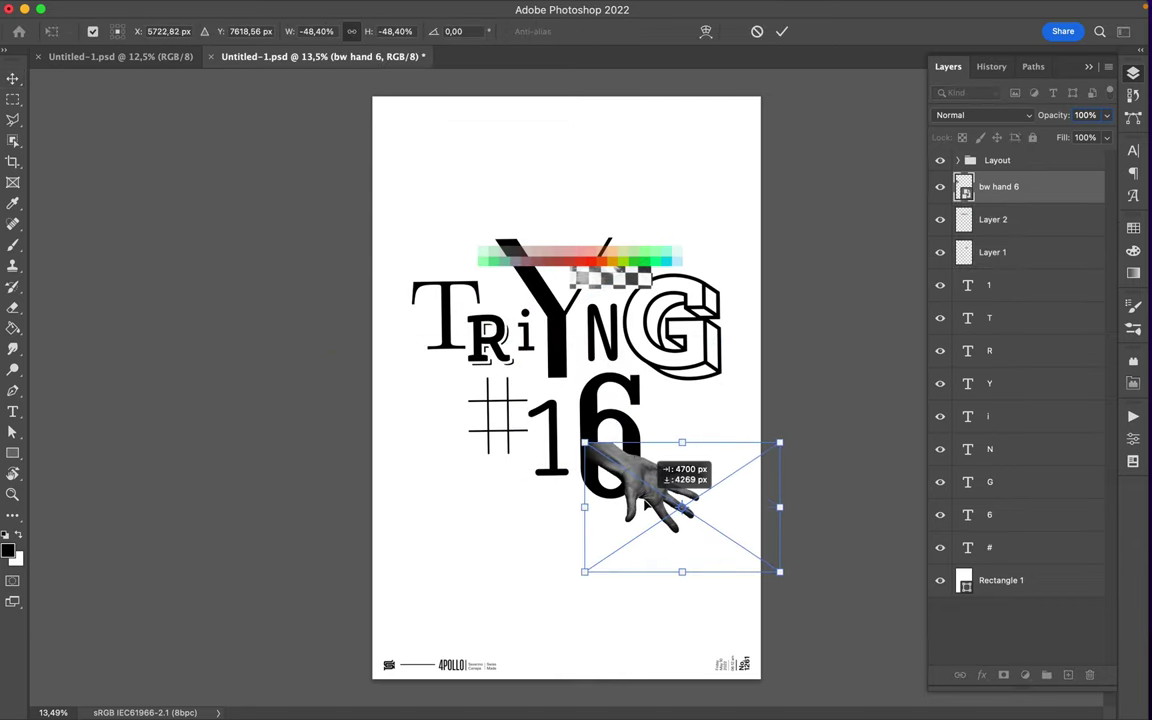
key("Return")
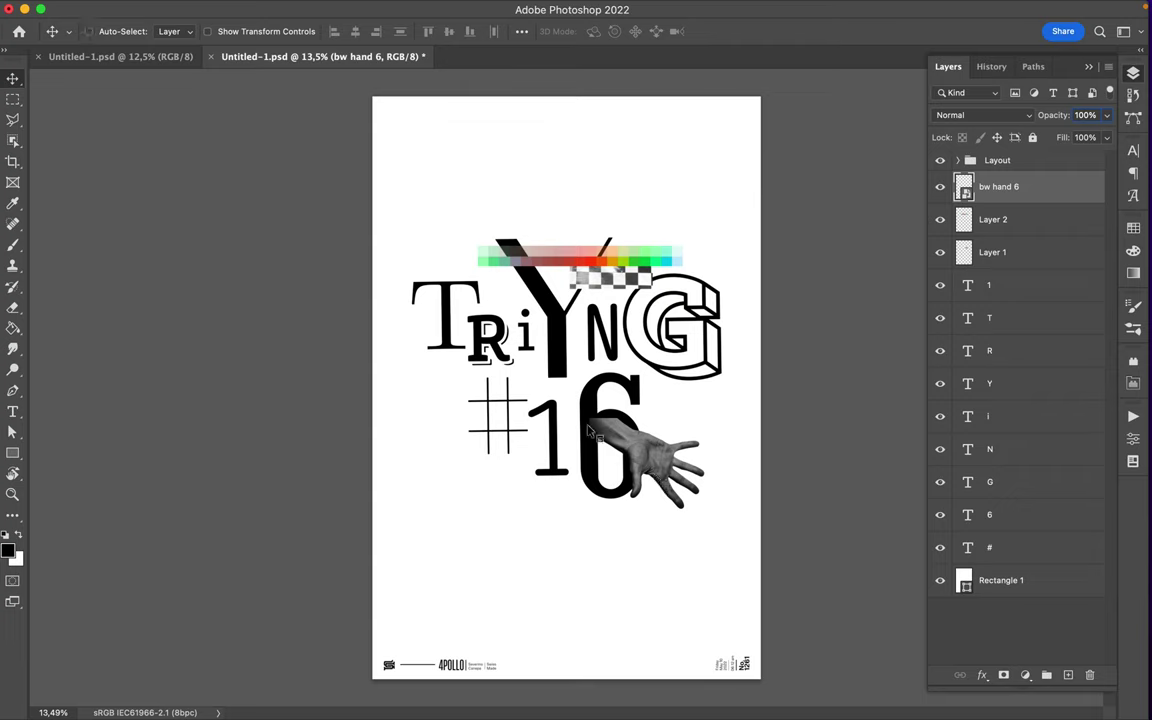
Step: Mask the hand, filling the mask inside the 6's outline, and nudge the hand right
left_click(1004, 676)
left_click(969, 515)
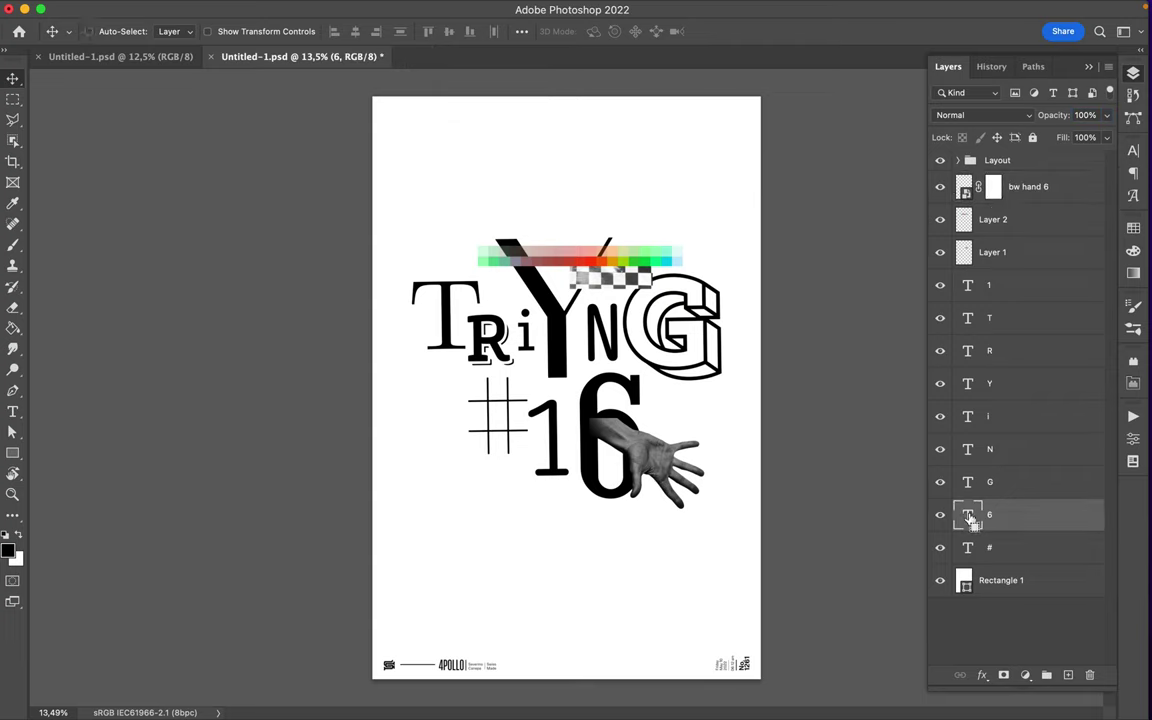
left_click(993, 187)
key("b")
right_click(548, 430)
key("Escape")
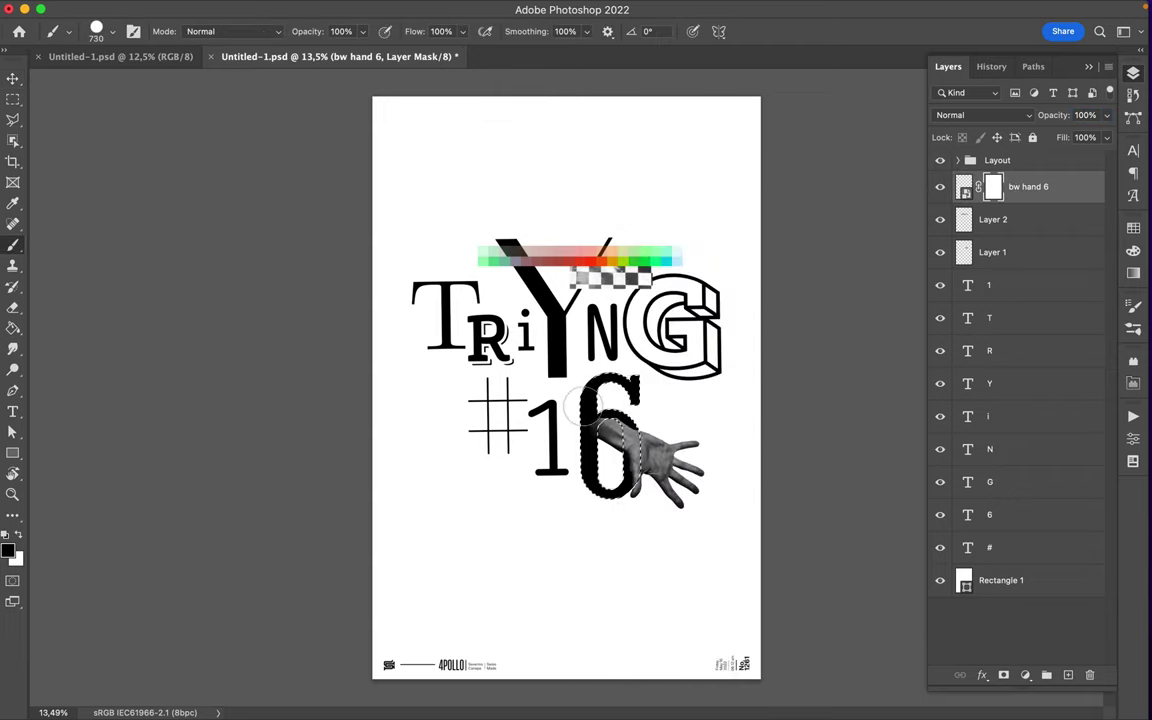
key("alt+BackSpace")
key("ctrl+d")
key("v")
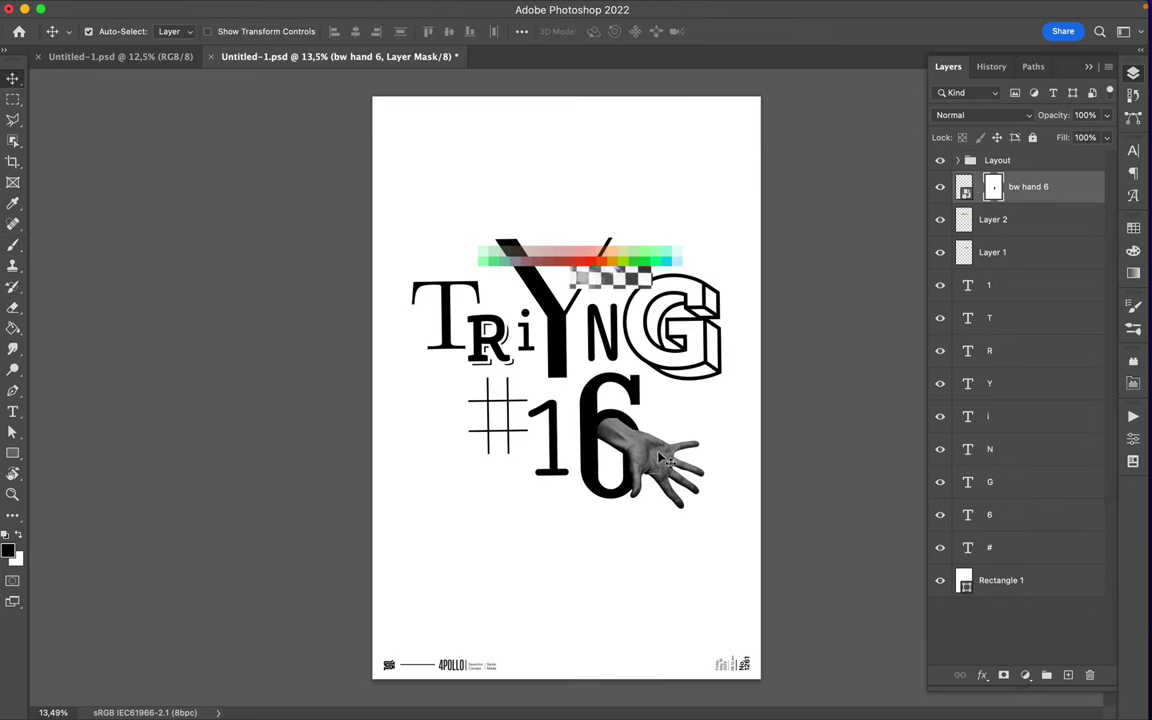
left_click_drag(657, 460, 656, 459)
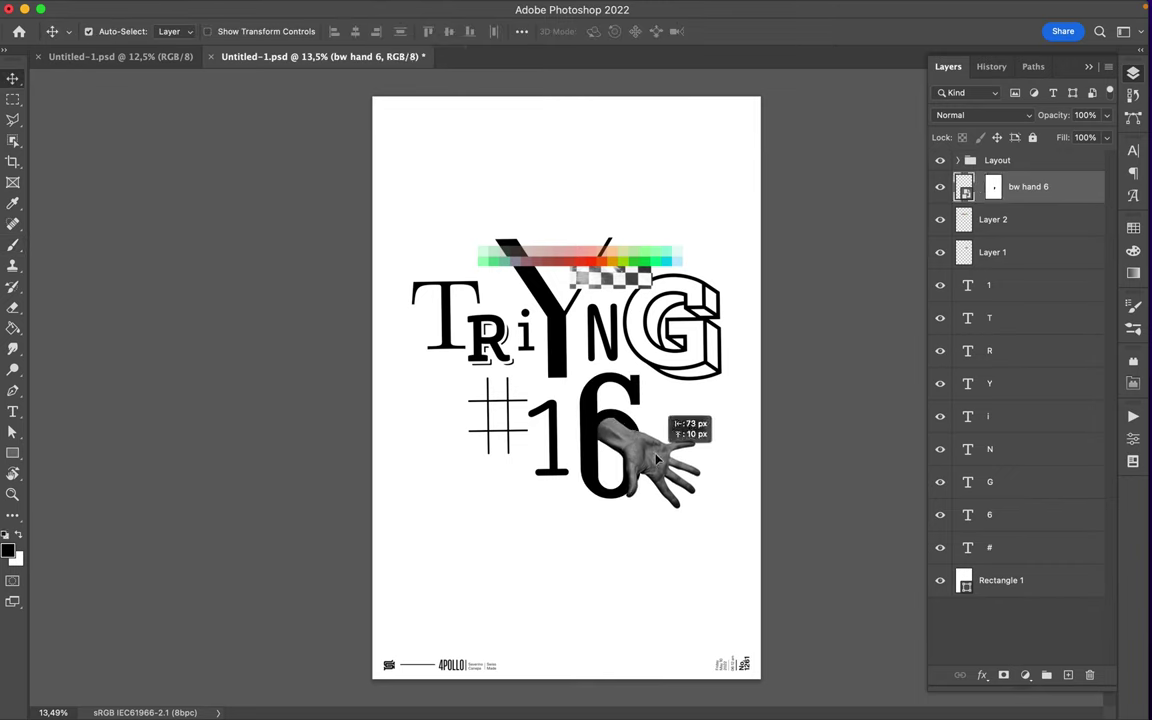
Step: Reload the 6 outline, zoom in, and reposition the hand behind the 6
left_click(600, 440)
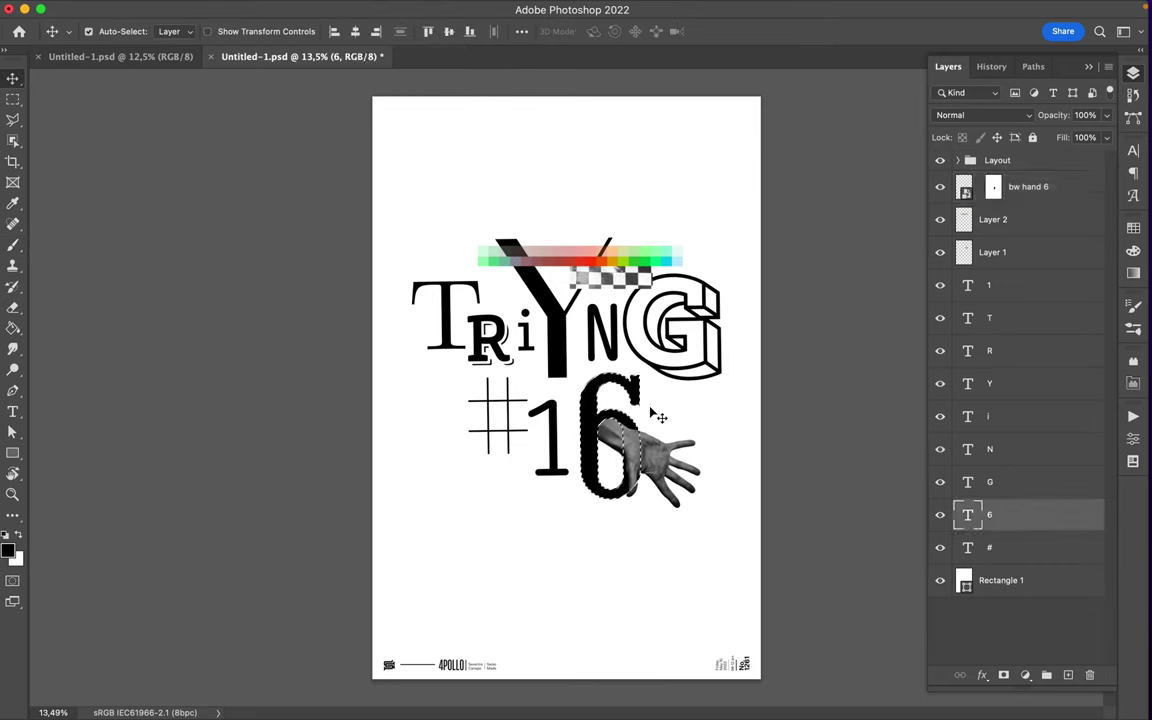
key("b")
left_click(996, 190)
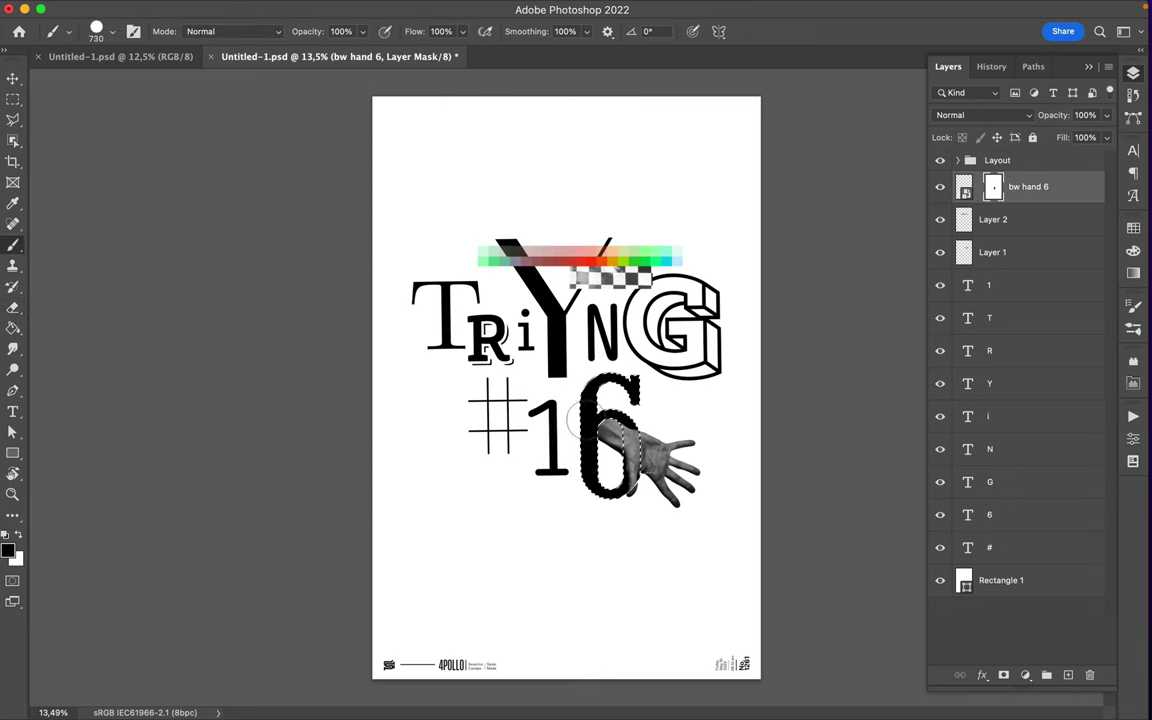
key("m")
key("ctrl+d")
scroll(589, 361, "up", 3)
key("v")
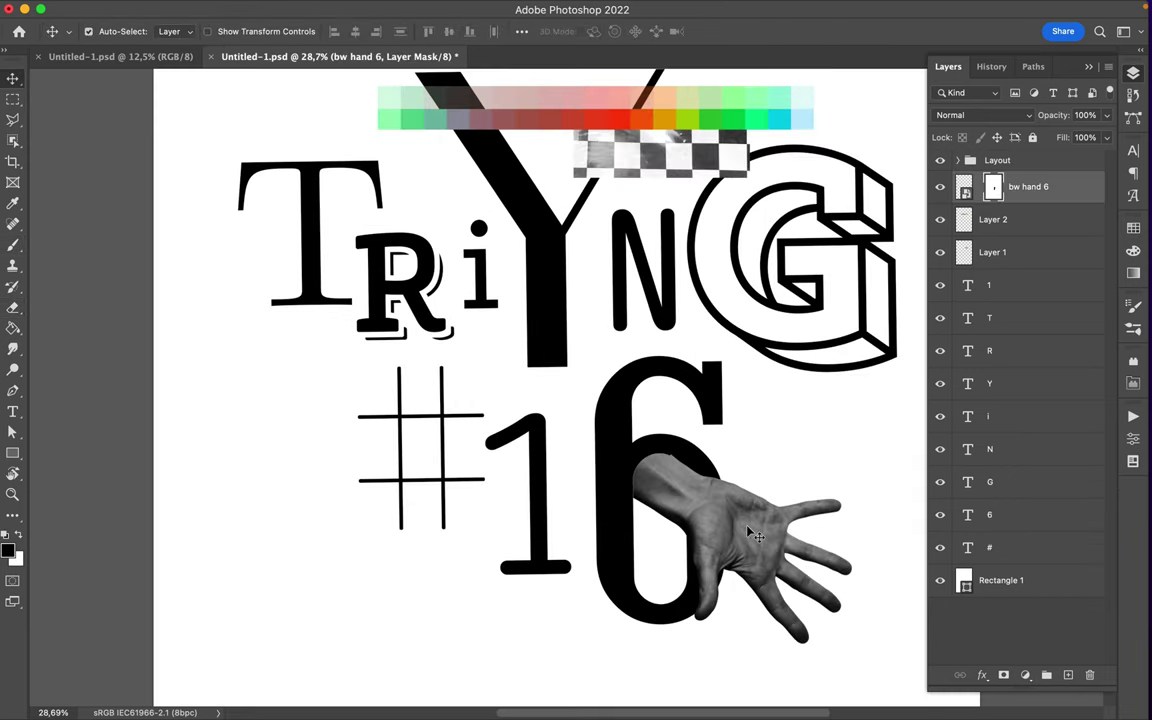
scroll(671, 472, "up", 2)
key("ctrl+shift+d")
key("ctrl+d")
mouse_move(722, 490)
left_mouse_down()
mouse_move(802, 558)
mouse_move(789, 578)
mouse_move(779, 527)
mouse_move(788, 553)
left_mouse_up()
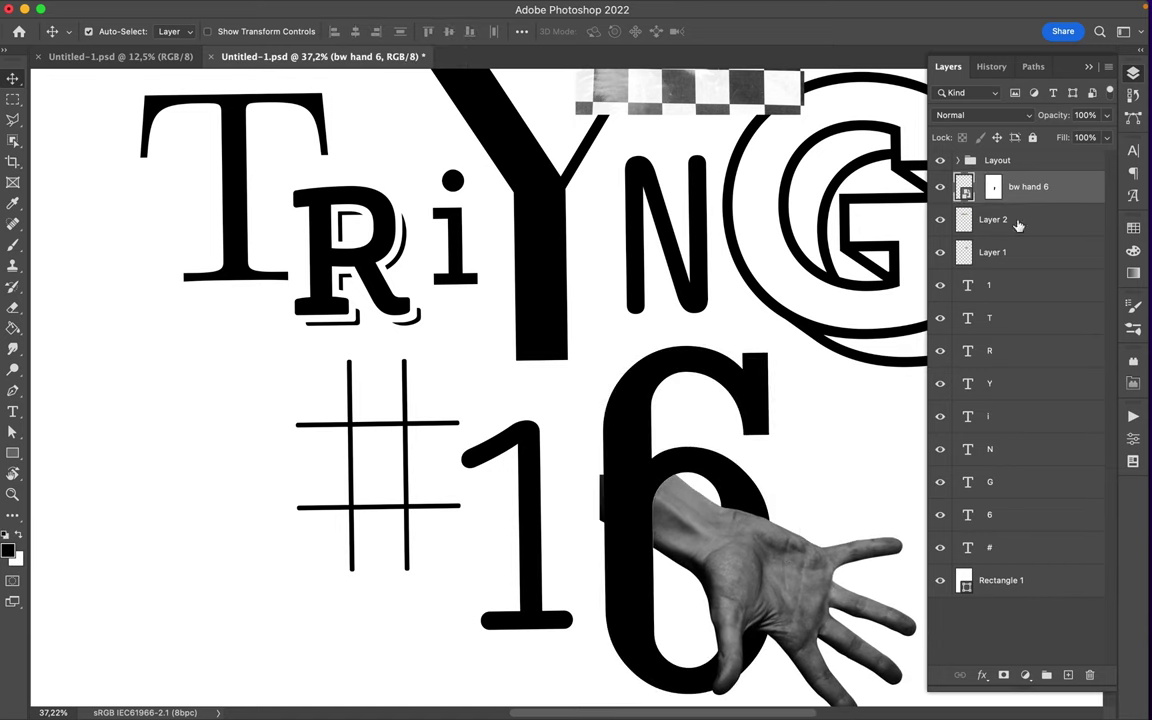
key("b")
scroll(678, 388, "down", 1)
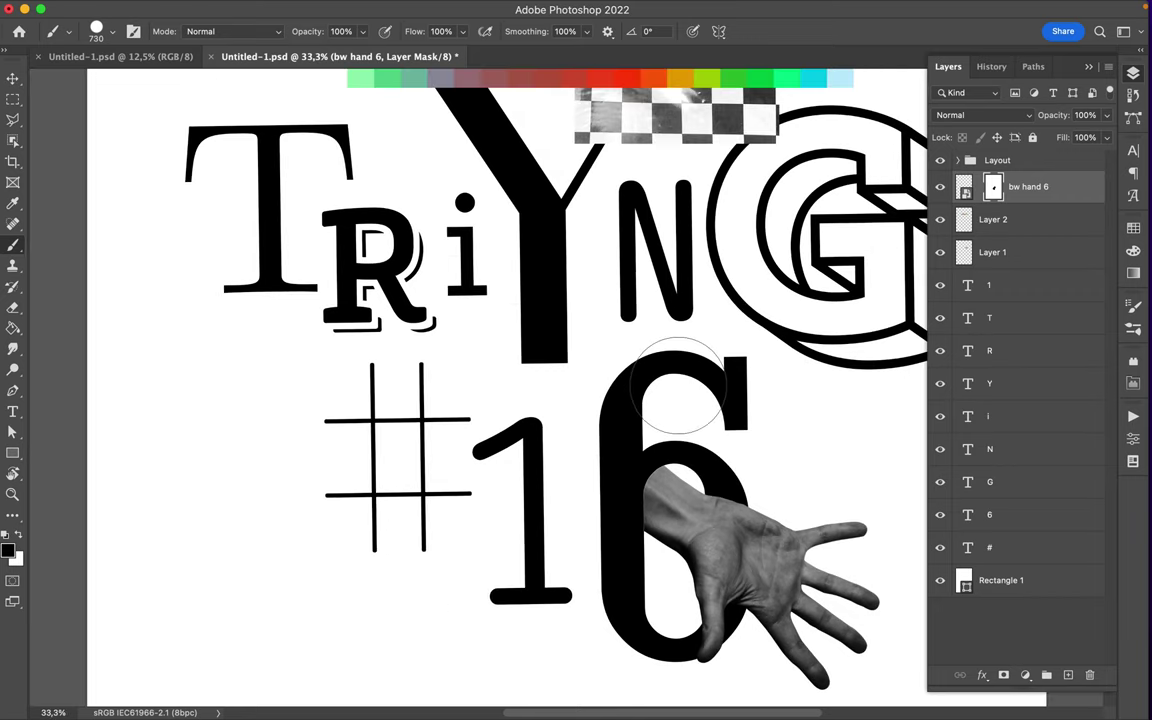
scroll(761, 470, "down", 1)
scroll(657, 360, "down", 2)
Step: Turn the rainbow strip vertical and place it behind the letters between N and G
key("v")
mouse_move(548, 185)
left_mouse_down()
mouse_move(718, 362)
mouse_move(718, 342)
left_mouse_up()
key("ctrl+t")
left_click_drag(855, 380, 760, 180)
key("Return")
left_click_drag(720, 300, 790, 298)
left_click_drag(993, 219, 1023, 561)
left_click_drag(784, 406, 665, 398)
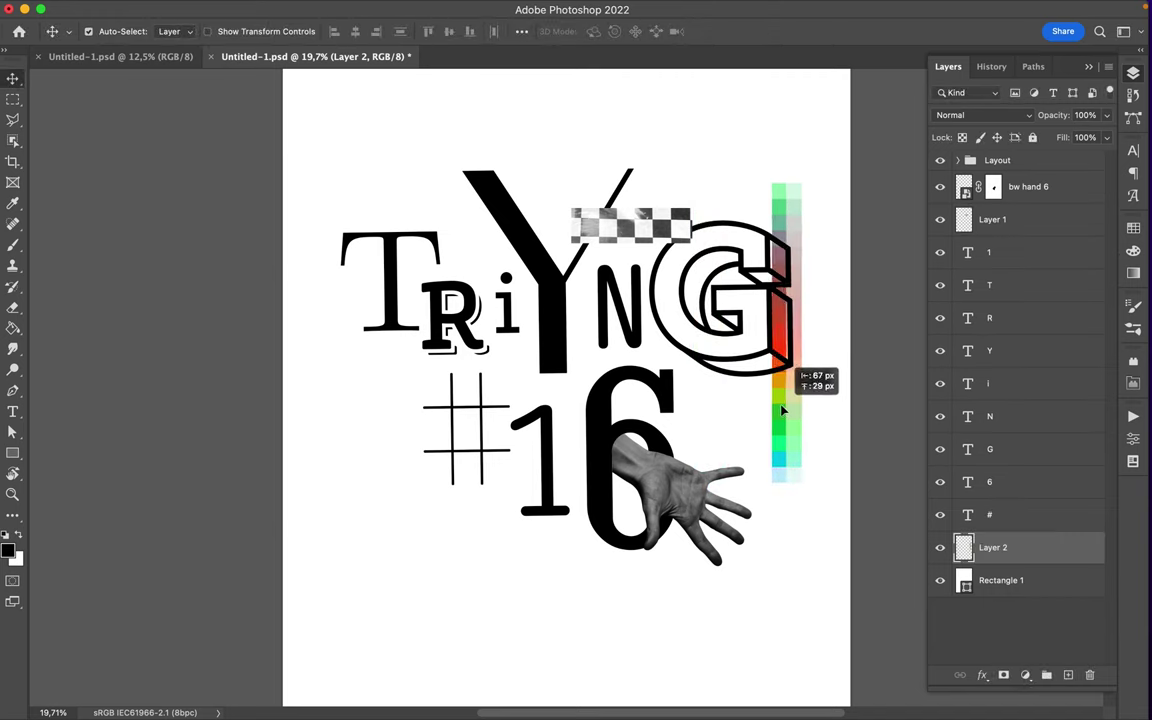
Step: Slide the checker strip behind the T, nudge the R, and return to the finished poster
left_click_drag(649, 235, 462, 225)
left_click_drag(993, 219, 1028, 541)
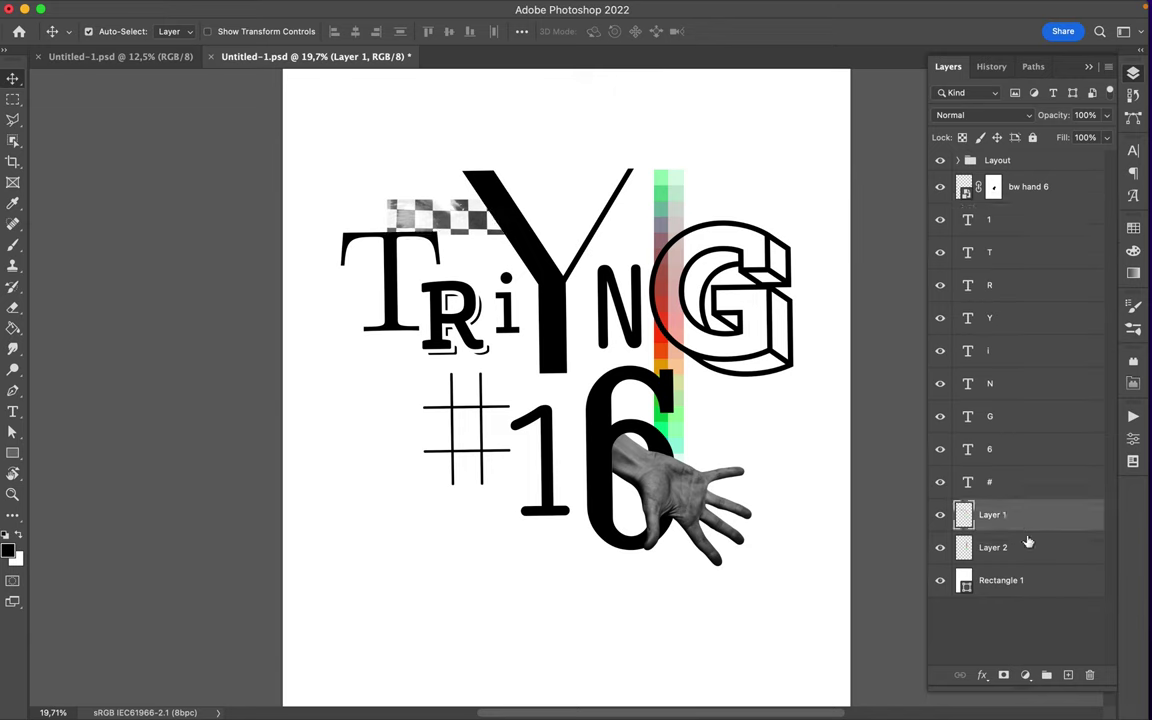
left_click_drag(455, 300, 505, 322)
left_click(508, 325)
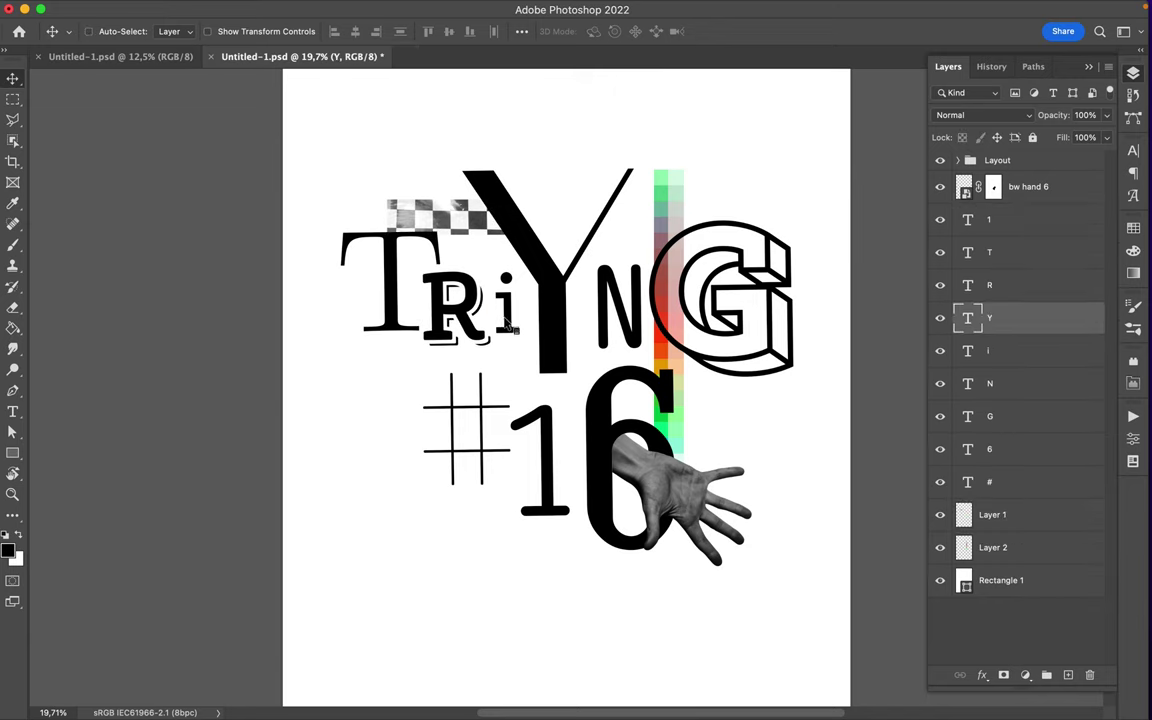
left_click_drag(510, 326, 510, 313)
key("ctrl+z")
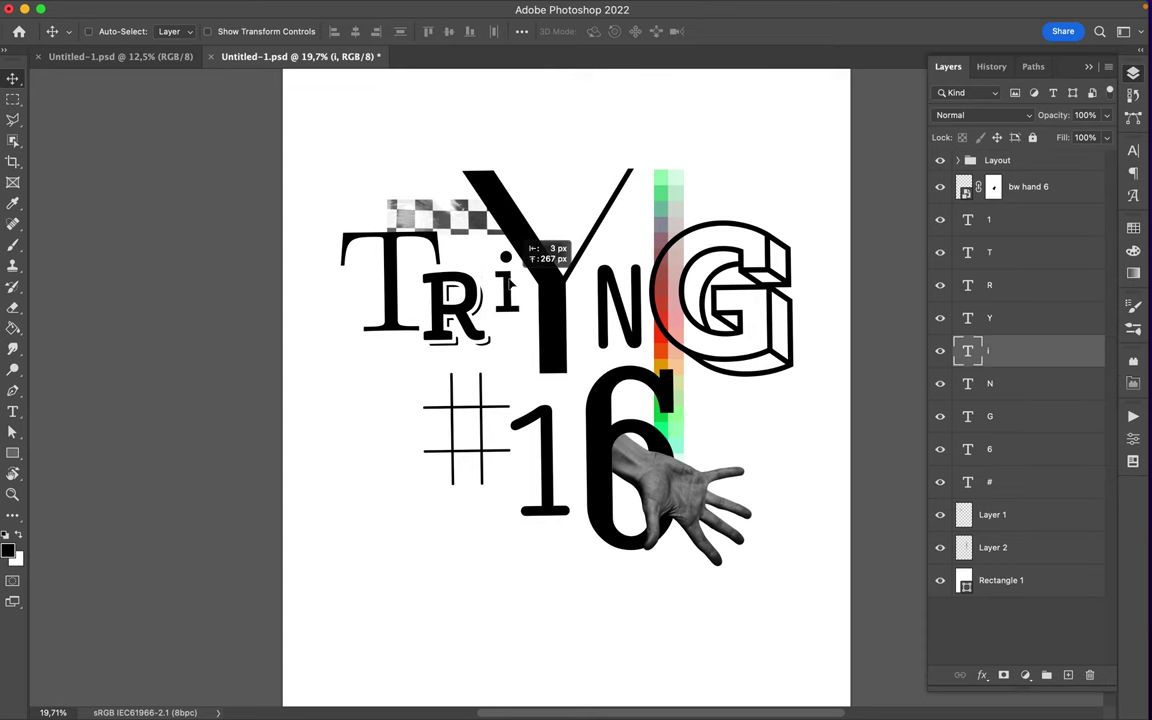
left_click(134, 62)
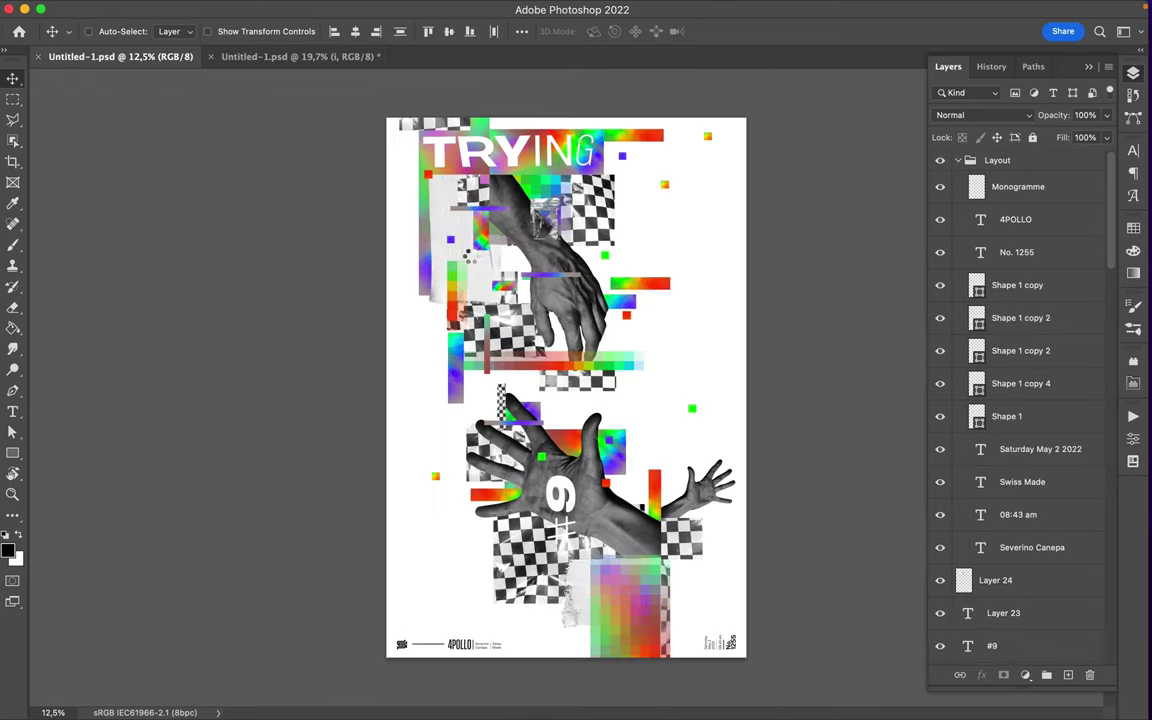
Step: Place a paper texture behind the lettering and bring four glitch pieces in from the finished poster
mouse_move(500, 250)
left_mouse_down()
mouse_move(556, 363)
mouse_move(500, 323)
left_mouse_up()
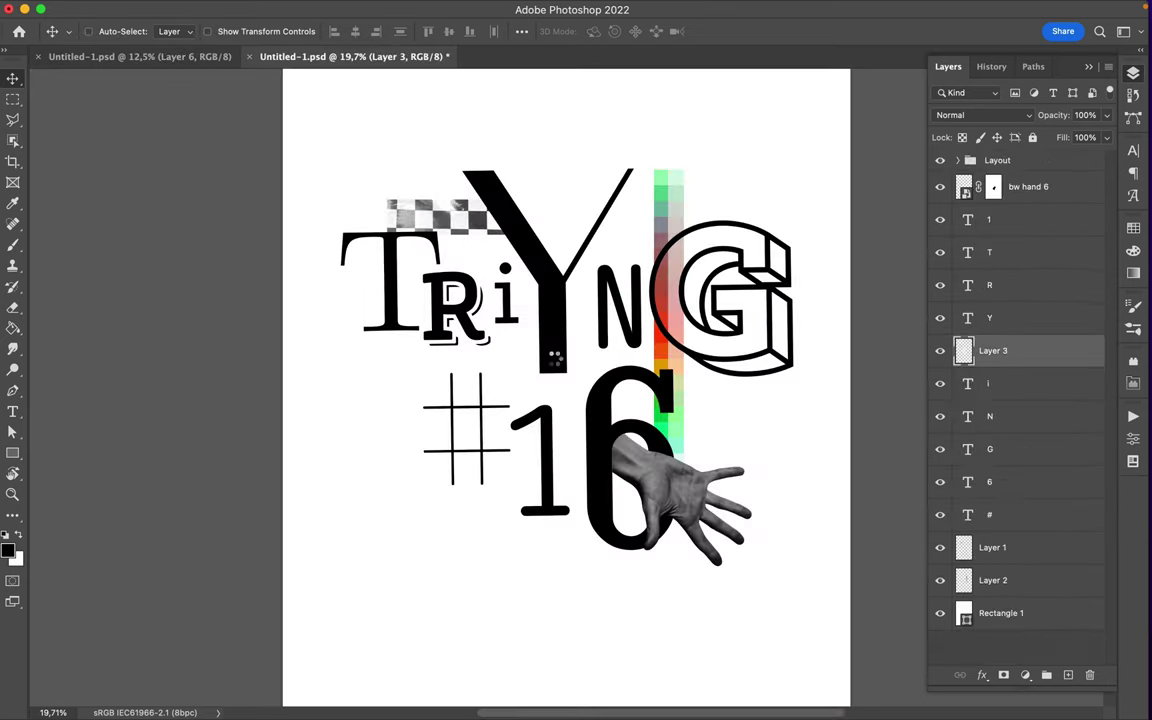
left_click_drag(1075, 314, 1075, 597)
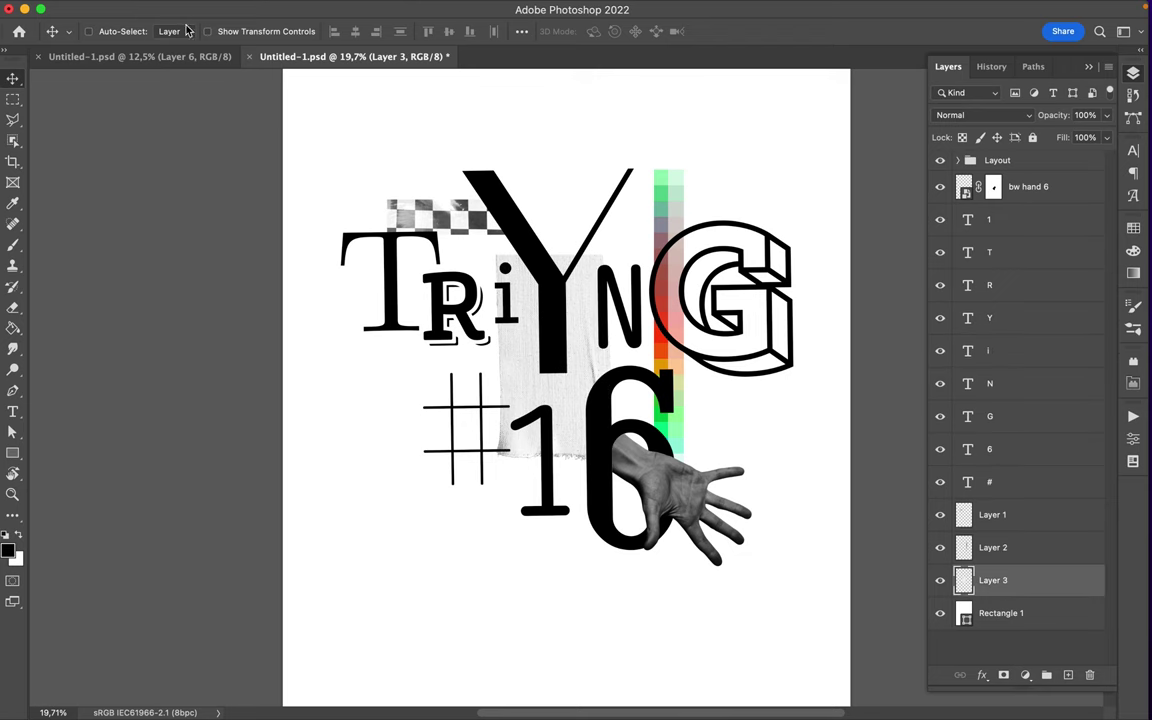
left_click(185, 58)
left_click(458, 366)
left_click(448, 453)
left_click(505, 415, "shift")
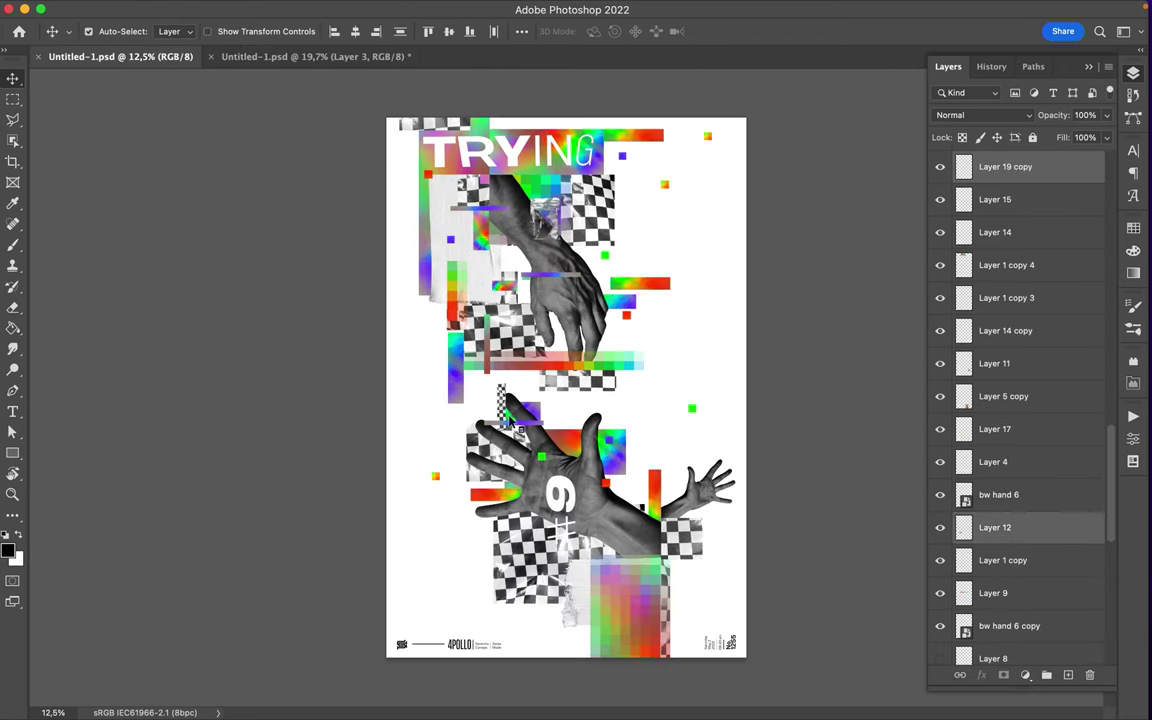
left_click(540, 458, "shift")
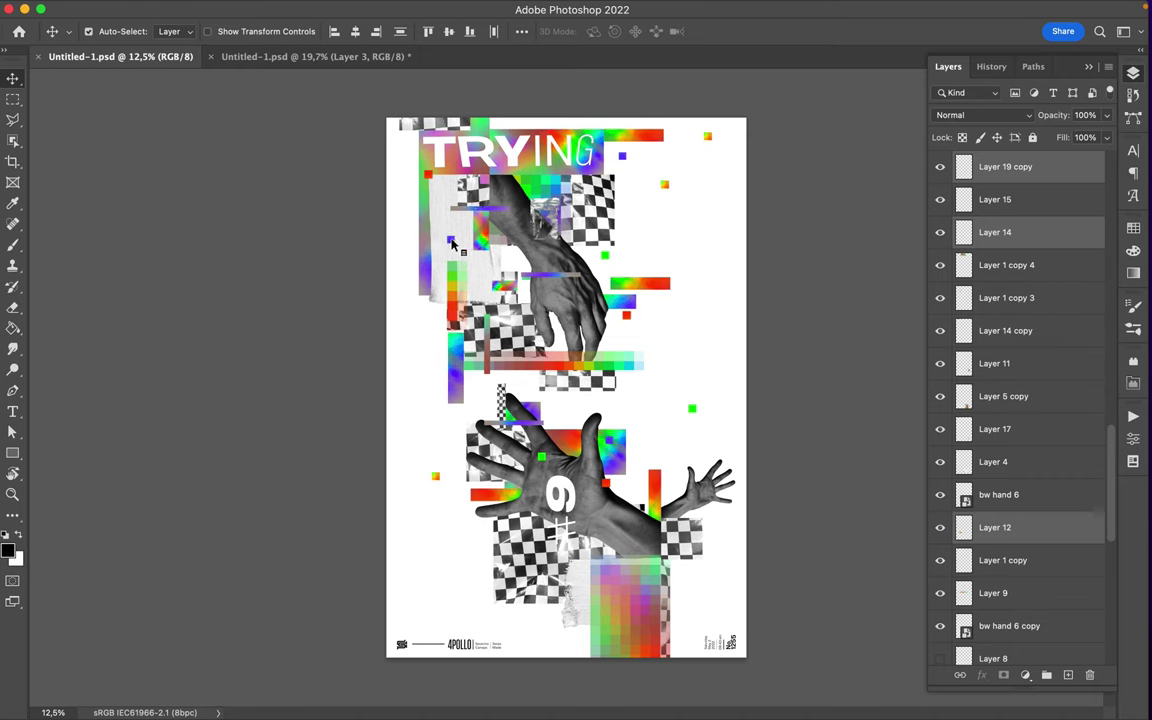
left_click_drag(451, 243, 457, 287)
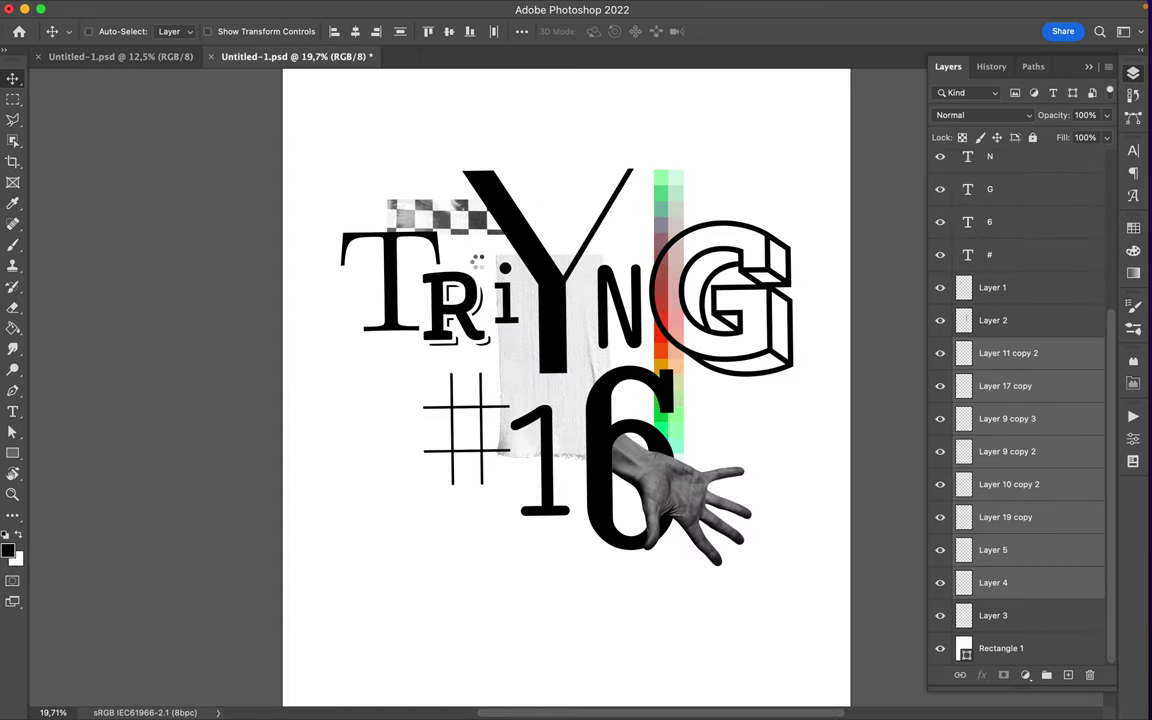
left_click_drag(478, 262, 455, 385)
Step: Reposition and rasterize the Y, then cluster the green, blue and orange squares beside the G
mouse_move(640, 205)
left_mouse_down()
mouse_move(690, 240)
mouse_move(748, 242)
left_mouse_up()
right_click(690, 240)
left_click(856, 445)
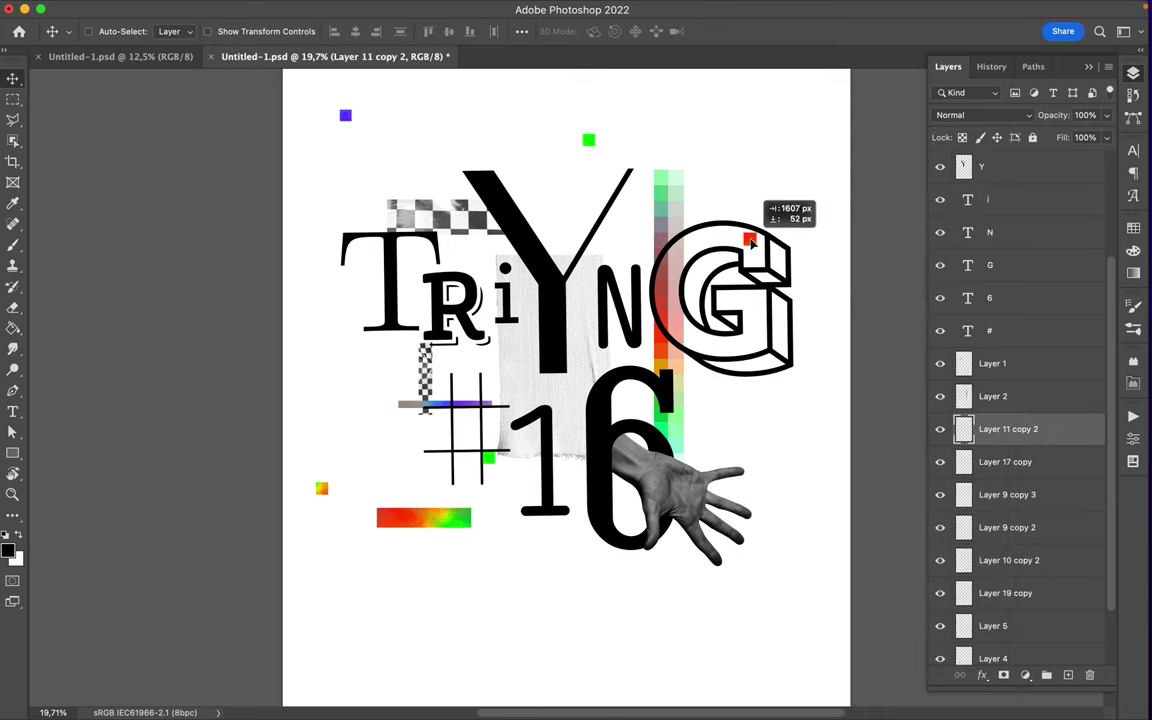
left_click_drag(588, 142, 718, 293)
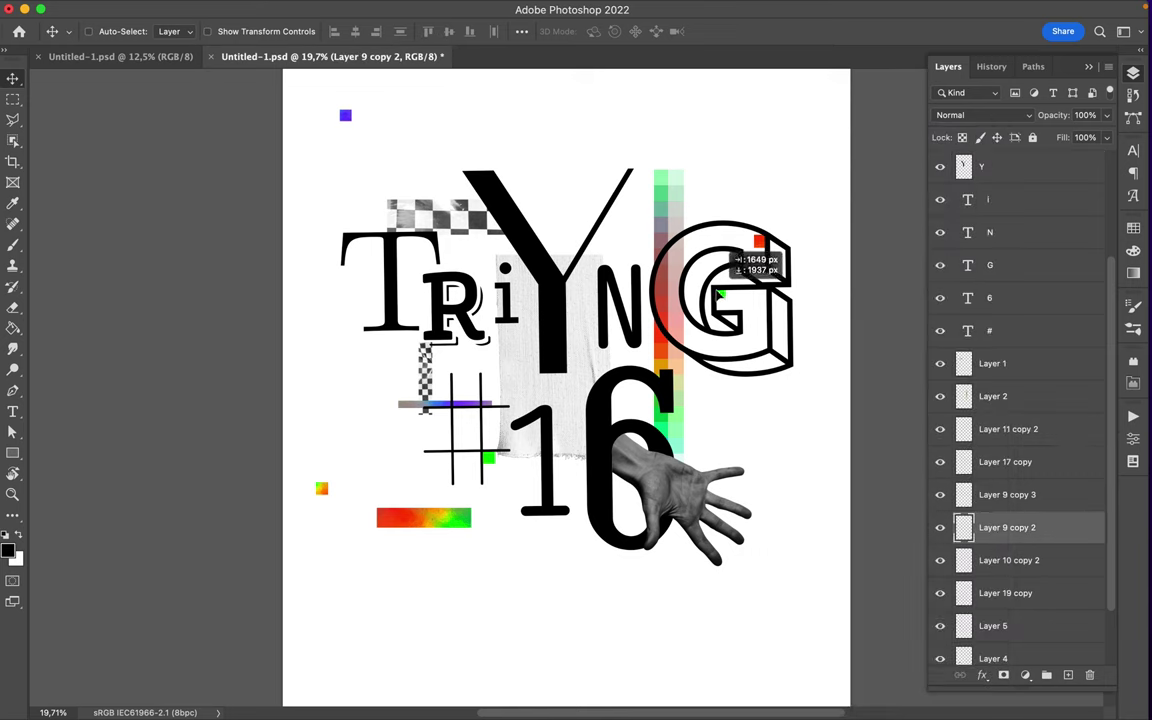
left_click_drag(346, 116, 758, 340)
mouse_move(321, 488)
left_mouse_down()
mouse_move(755, 358)
mouse_move(684, 338)
left_mouse_up()
Step: Rasterize the # sign, move another green square into the G and the checkered strip beside the N
left_click(489, 461)
right_click(991, 335)
left_click(972, 577)
left_click_drag(487, 457, 731, 261)
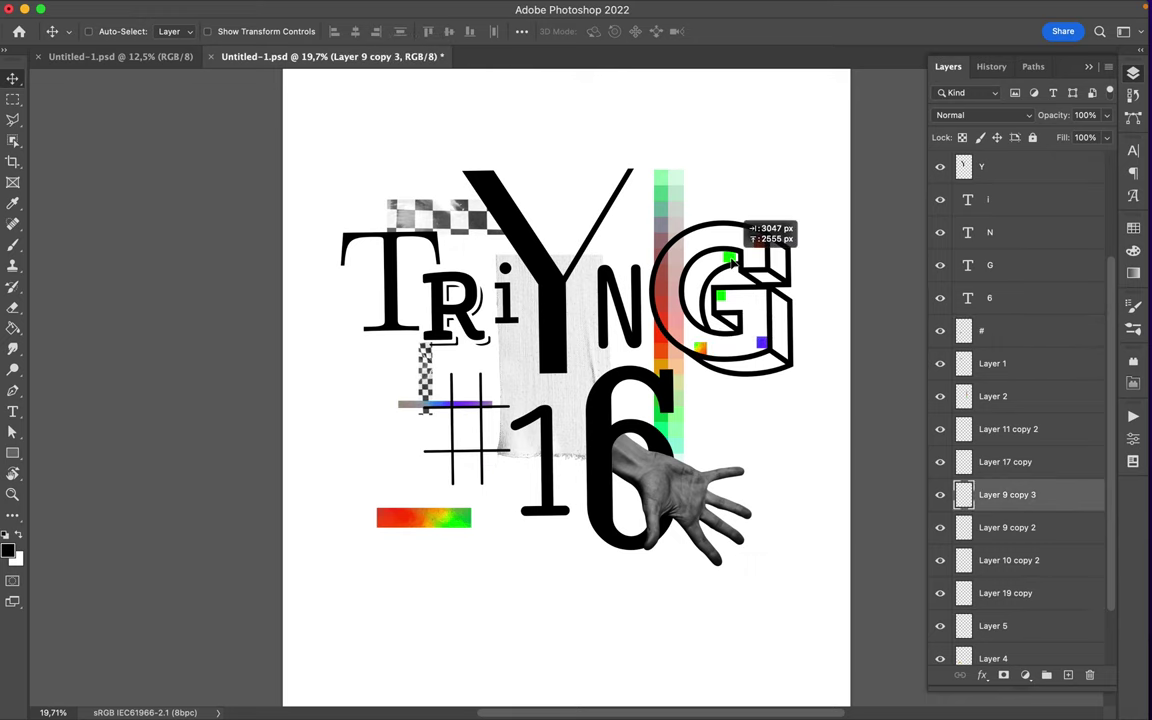
left_click_drag(428, 385, 593, 313)
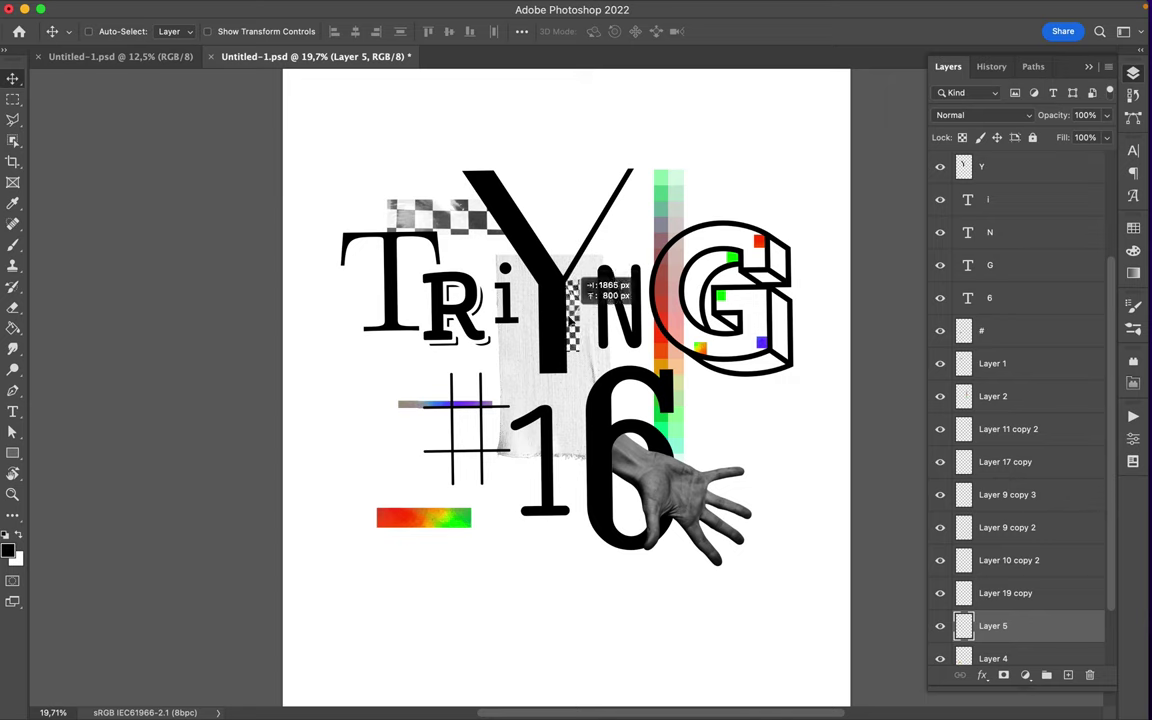
Step: Rotate the gradient strip upright at the #, set a gradient bar under the 1, and import a rainbow pixel block
mouse_move(410, 410)
left_mouse_down()
mouse_move(510, 397)
mouse_move(545, 440)
mouse_move(458, 424)
left_mouse_up()
key("ctrl+t")
key("Return")
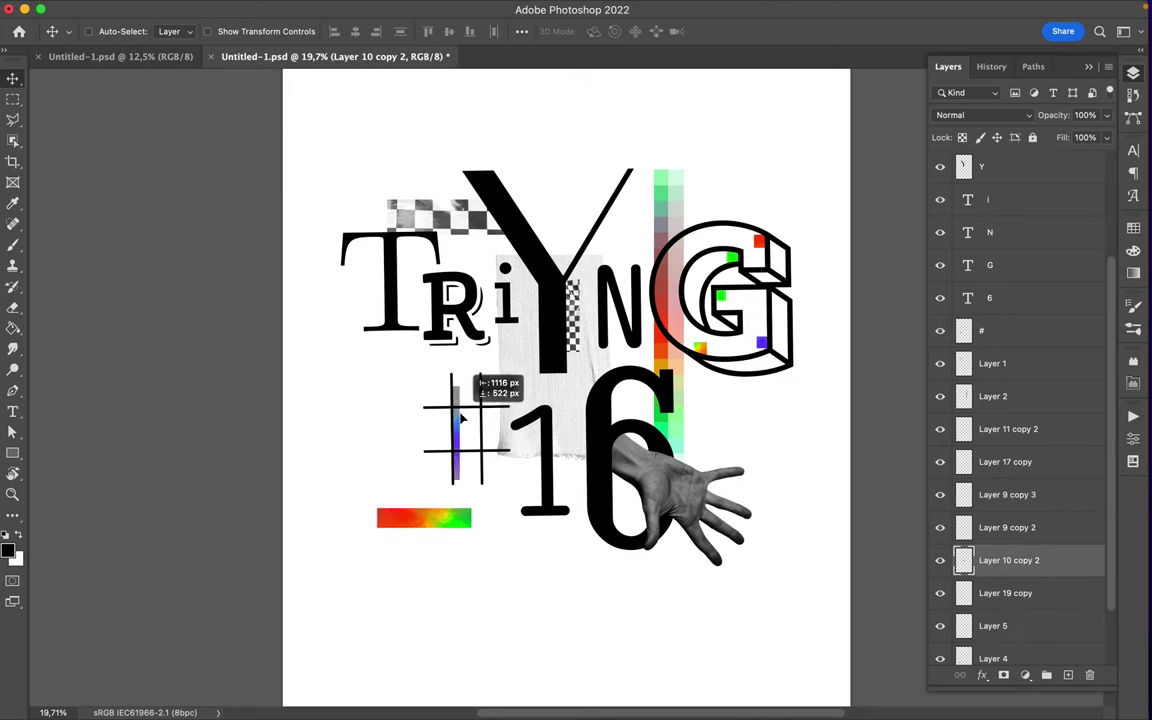
left_click_drag(469, 524, 585, 510)
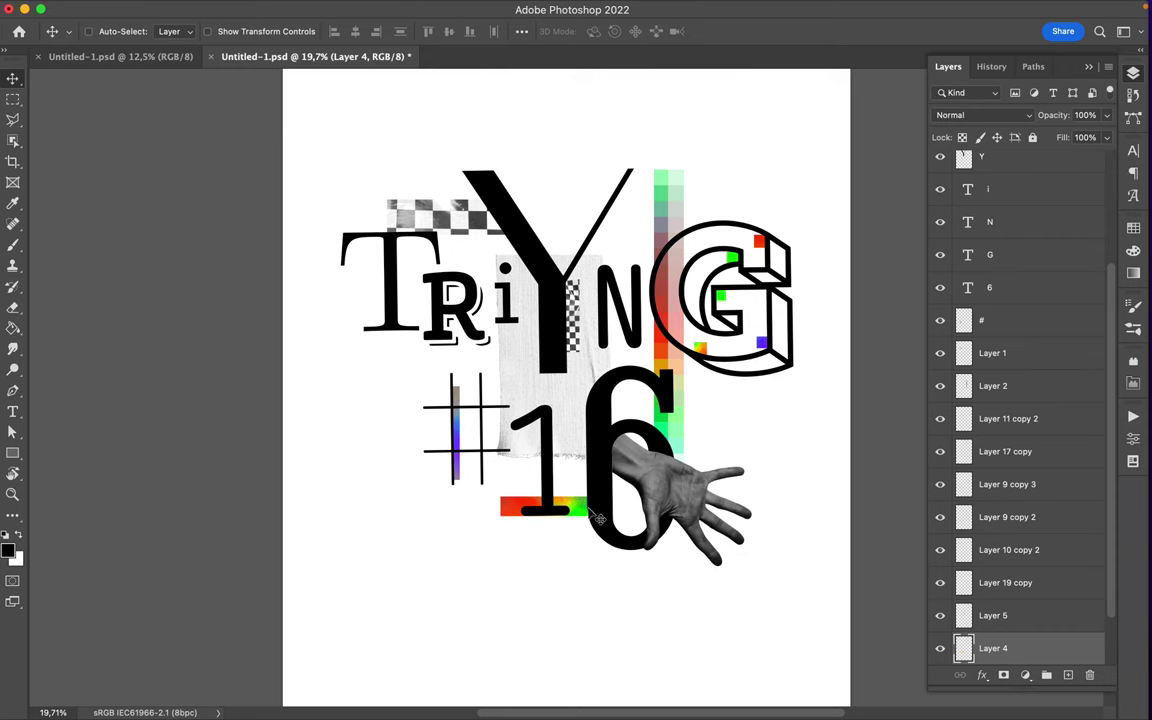
left_click(120, 56)
left_click_drag(548, 210, 556, 320)
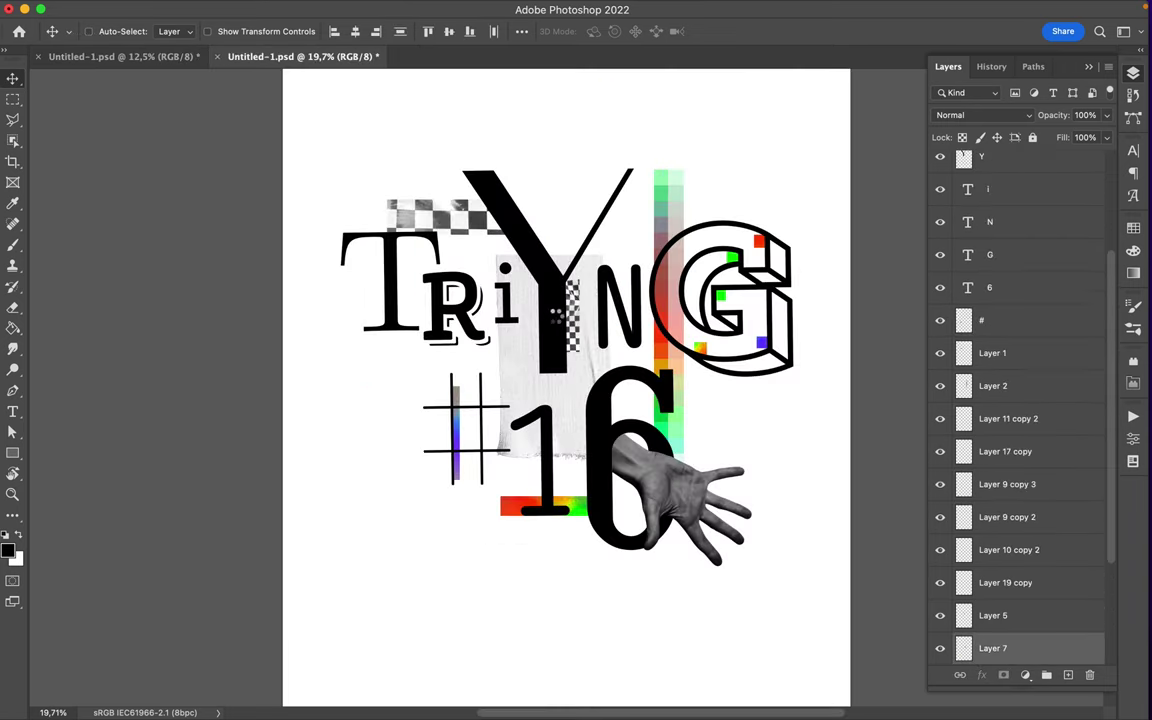
Step: Position the rainbow pixel block behind TRi and a small pixel piece beside the Y
left_click_drag(556, 320, 452, 318)
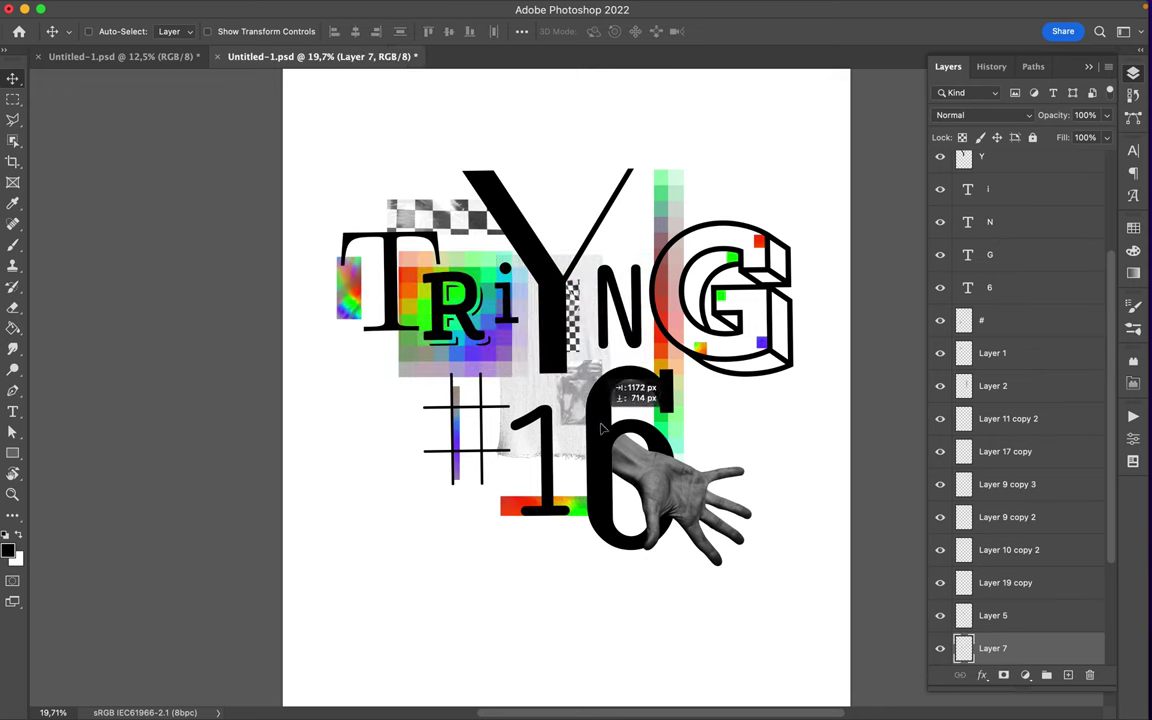
left_click_drag(510, 367, 491, 349)
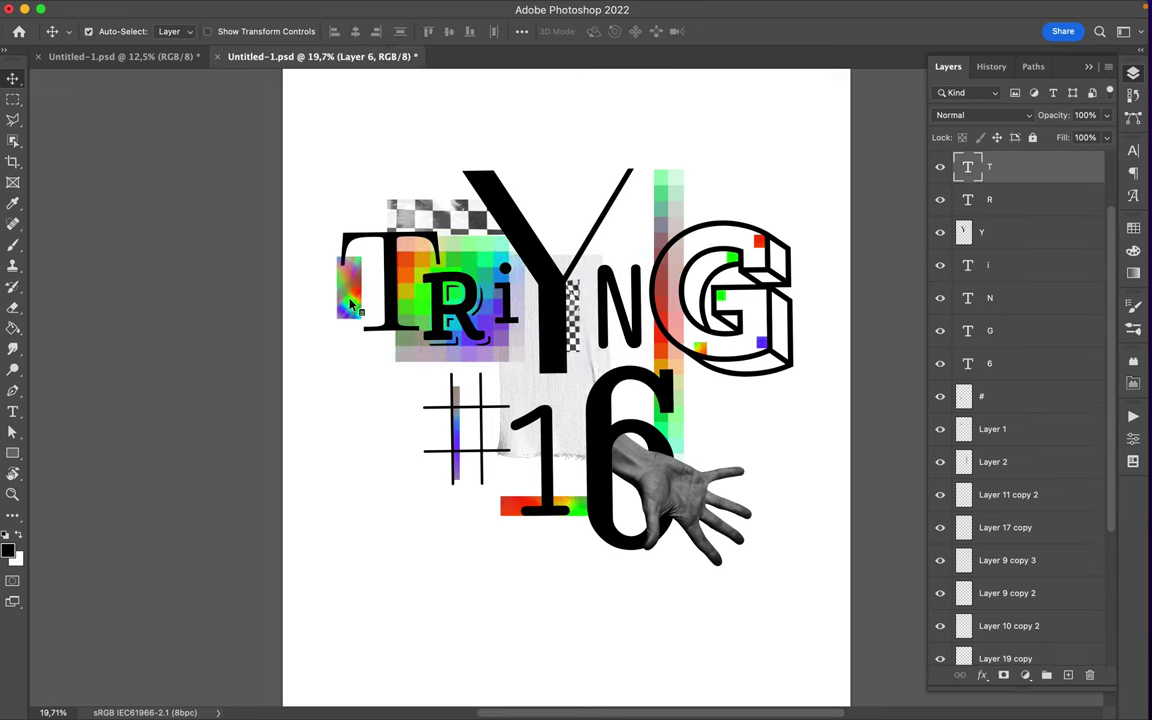
left_click_drag(385, 290, 515, 405)
key("ctrl+z")
right_click(1007, 178)
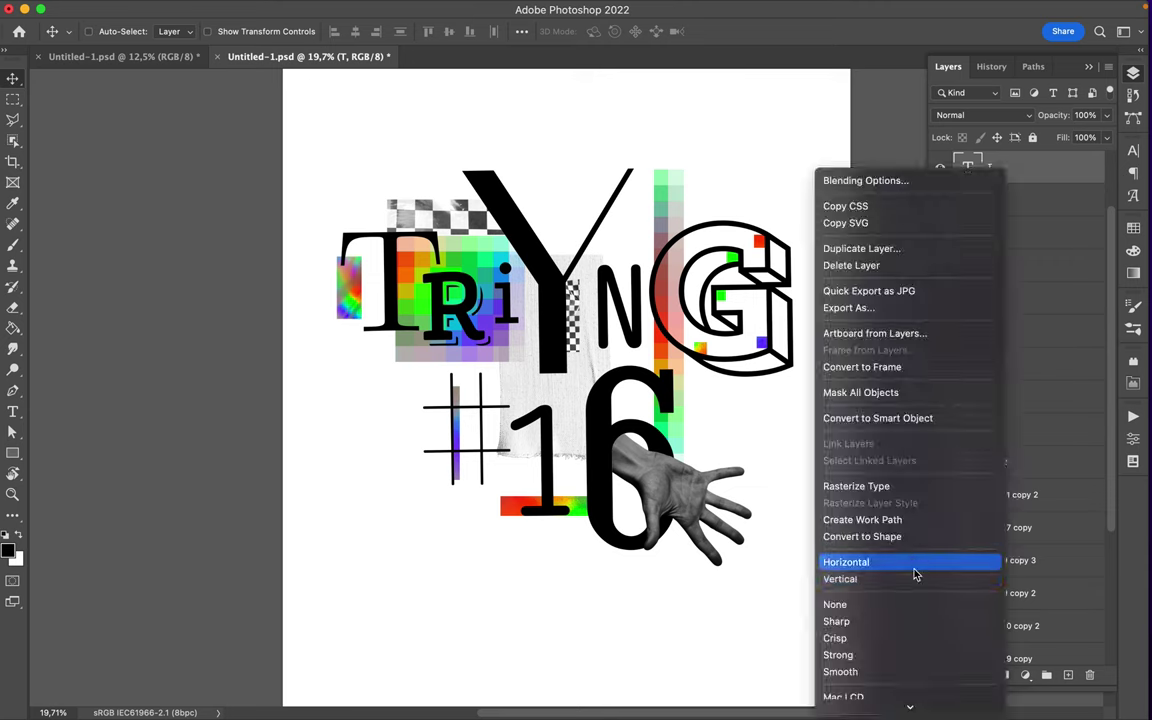
mouse_move(395, 322)
left_mouse_down()
mouse_move(565, 258)
mouse_move(621, 326)
left_mouse_up()
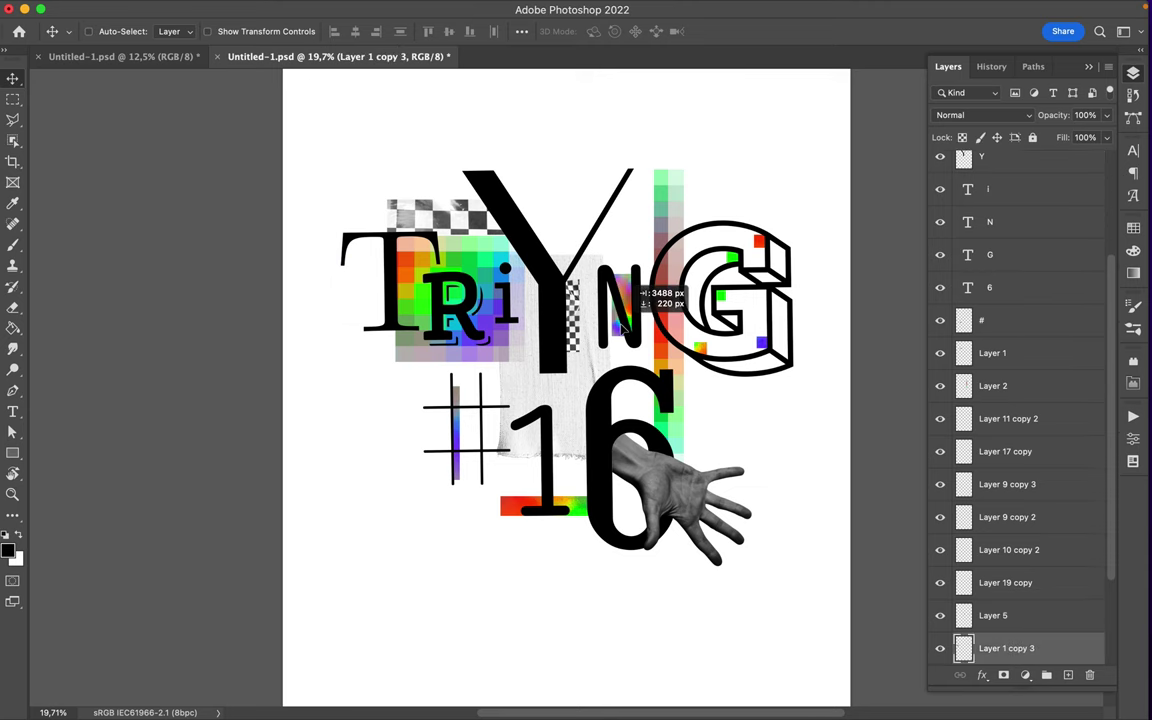
scroll(540, 560, "down", 2)
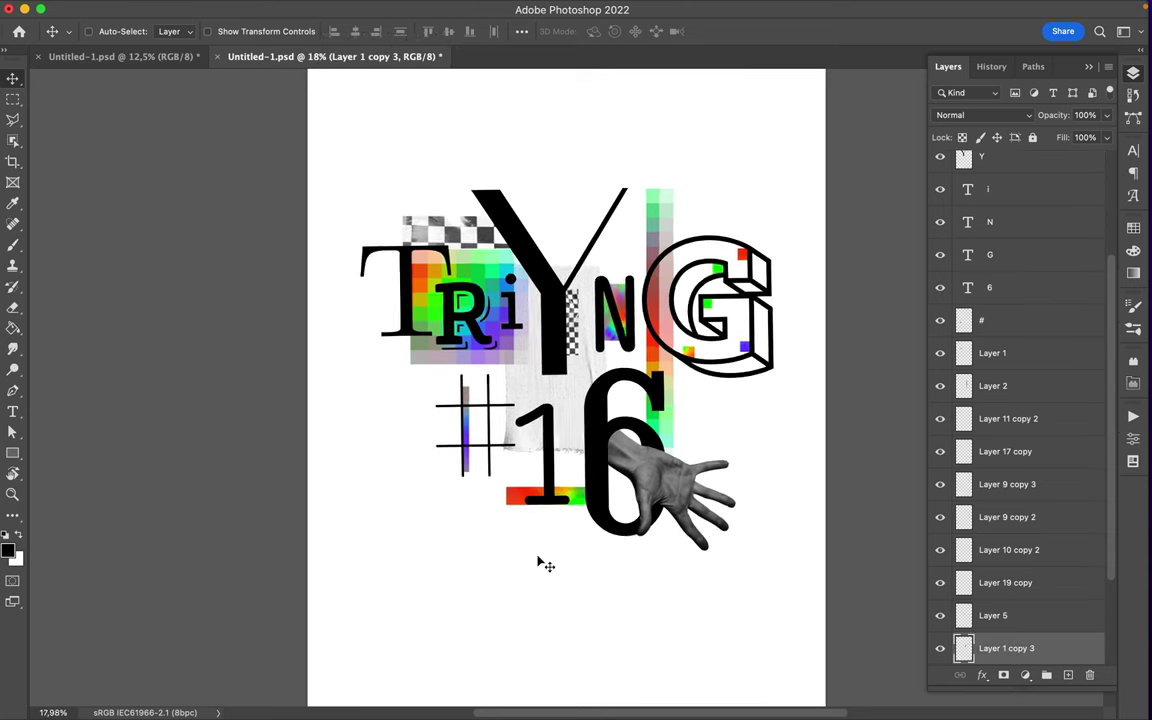
key("ctrl+Tab")
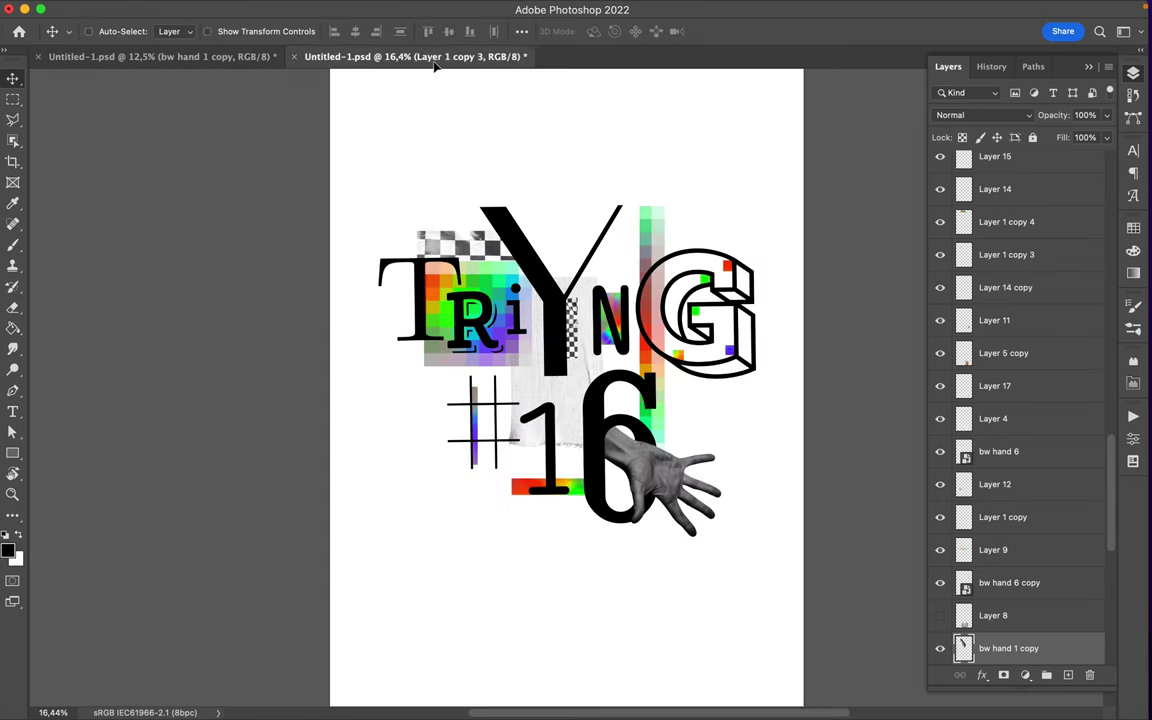
Step: Add a black-and-white hand scaled to 39%, rotated -120° above the Y, with a layer mask
left_click_drag(590, 310, 650, 350)
key("ctrl+t")
left_click_drag(682, 445, 570, 280)
mouse_move(578, 170)
left_mouse_down()
mouse_move(460, 185)
mouse_move(401, 240)
left_mouse_up()
mouse_move(540, 228)
left_mouse_down()
mouse_move(568, 175)
mouse_move(562, 184)
left_mouse_up()
key("Return")
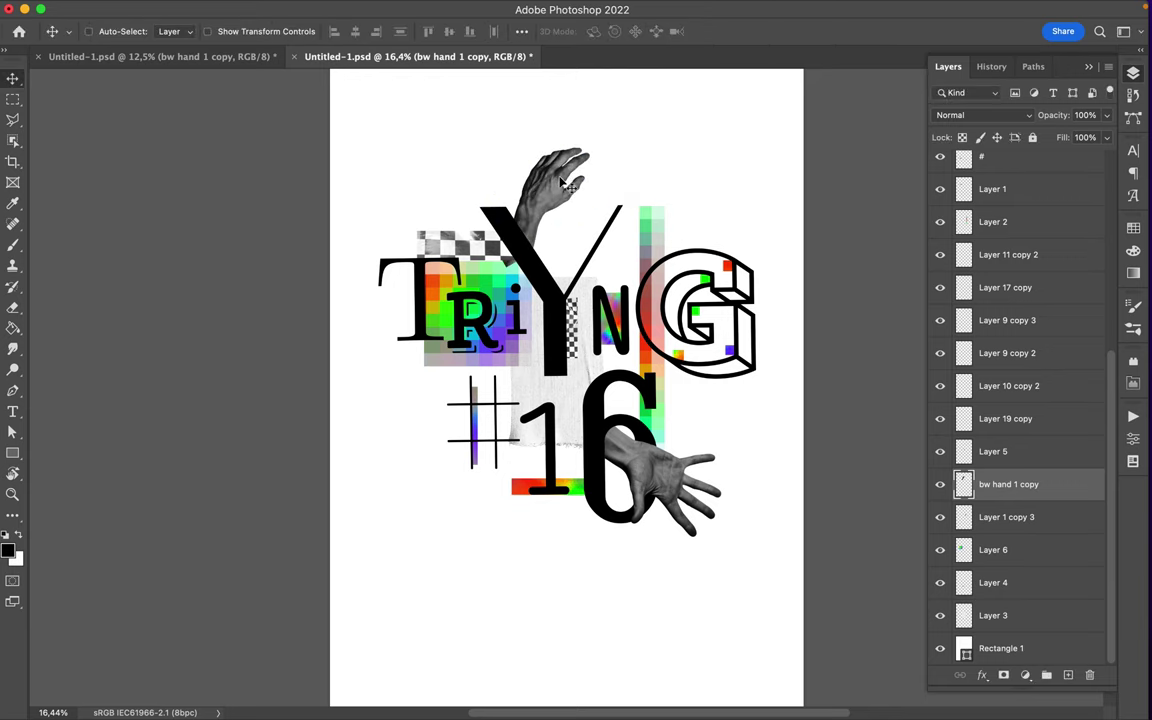
left_click(1005, 677)
key("e")
key("b")
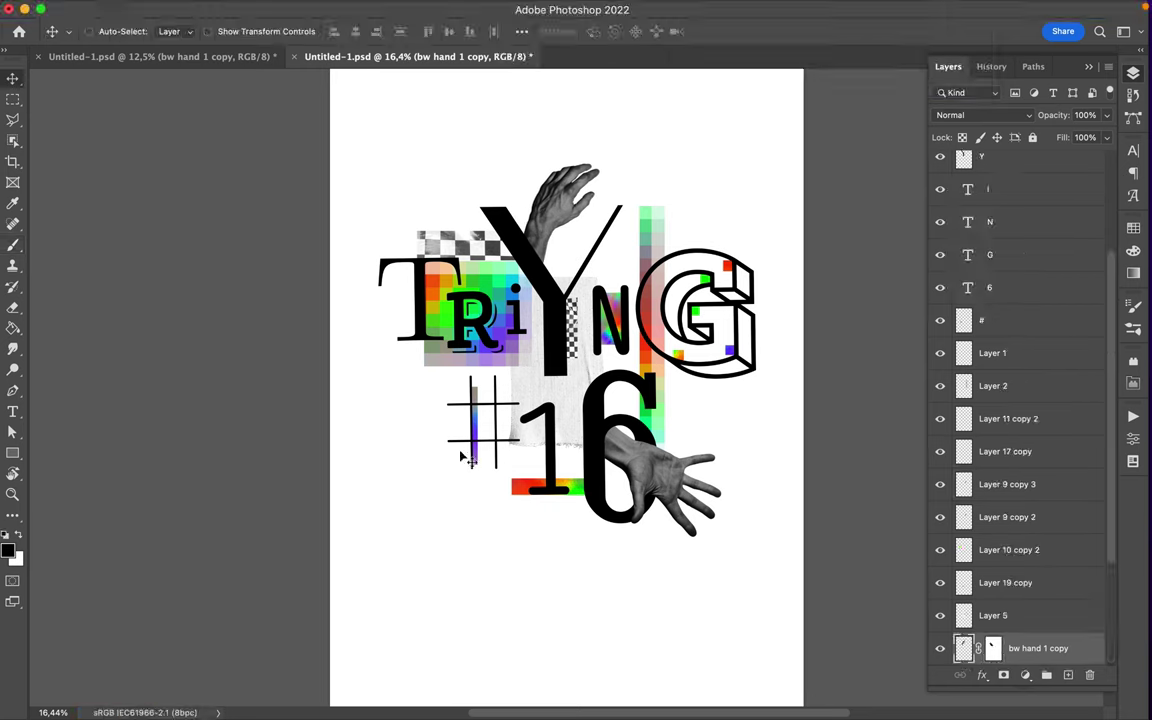
mouse_move(474, 712)
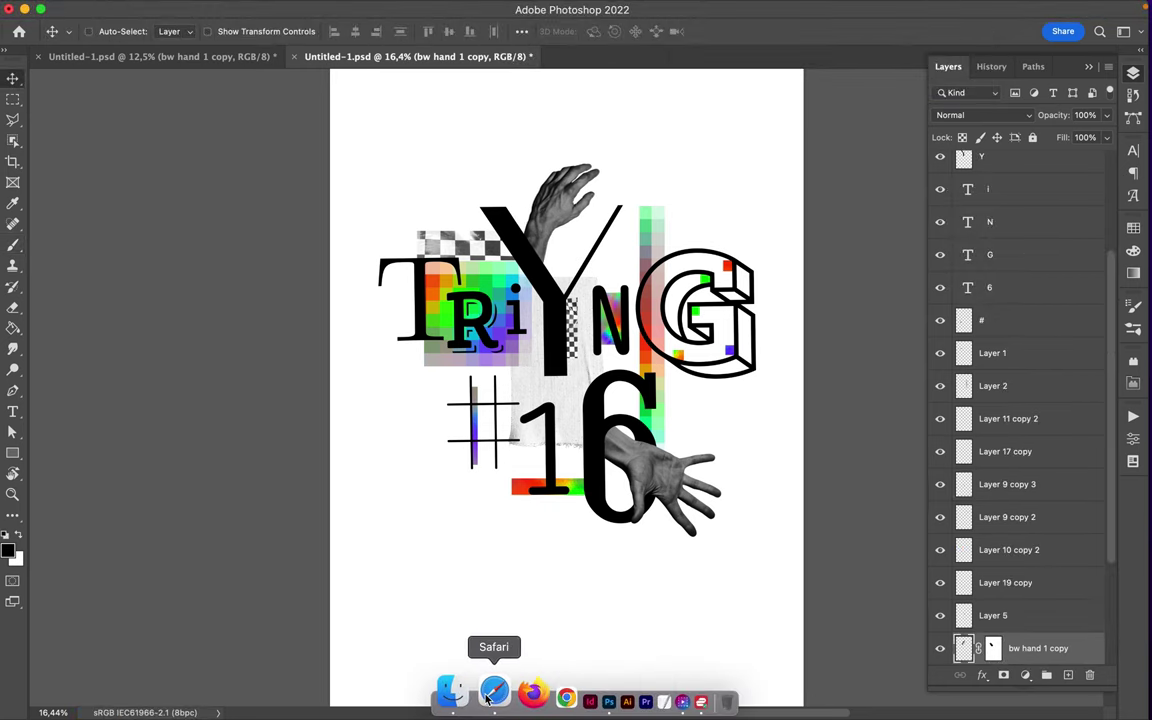
Step: Bring a small purple square from the reference poster into the working poster
left_click(220, 55)
left_click(408, 218)
left_click(410, 57)
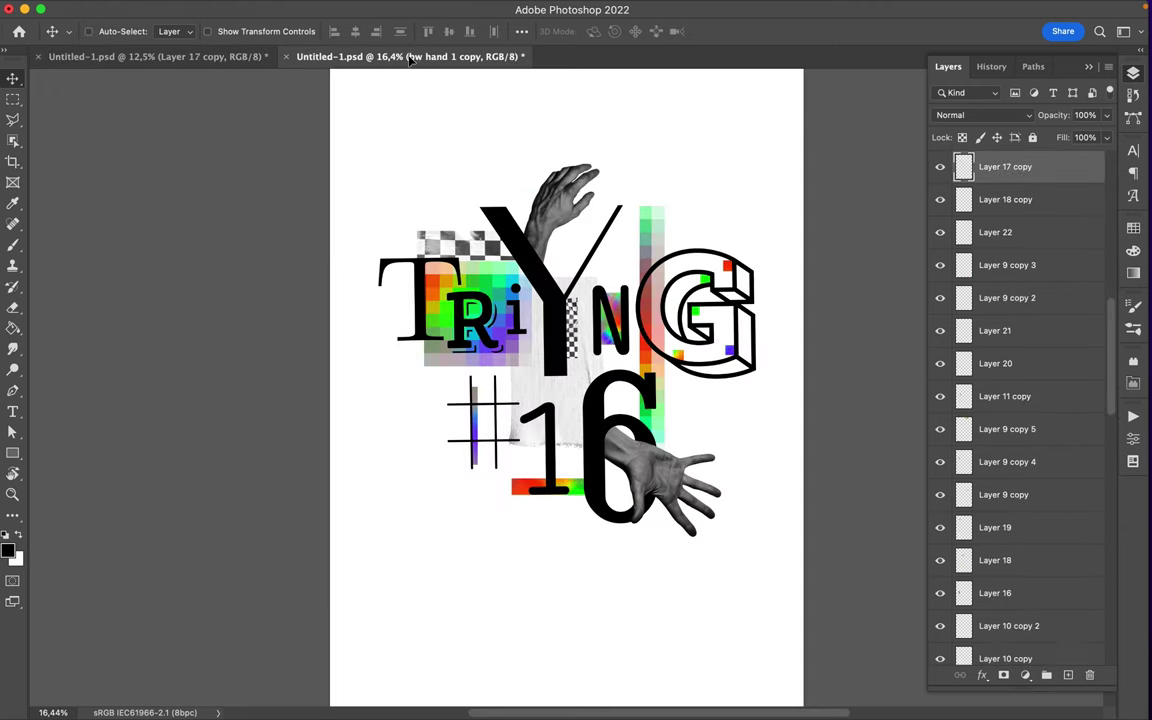
left_click_drag(450, 403, 460, 402)
Step: Import a rainbow gradient strip and rotate it upright below the 6
left_click(255, 57)
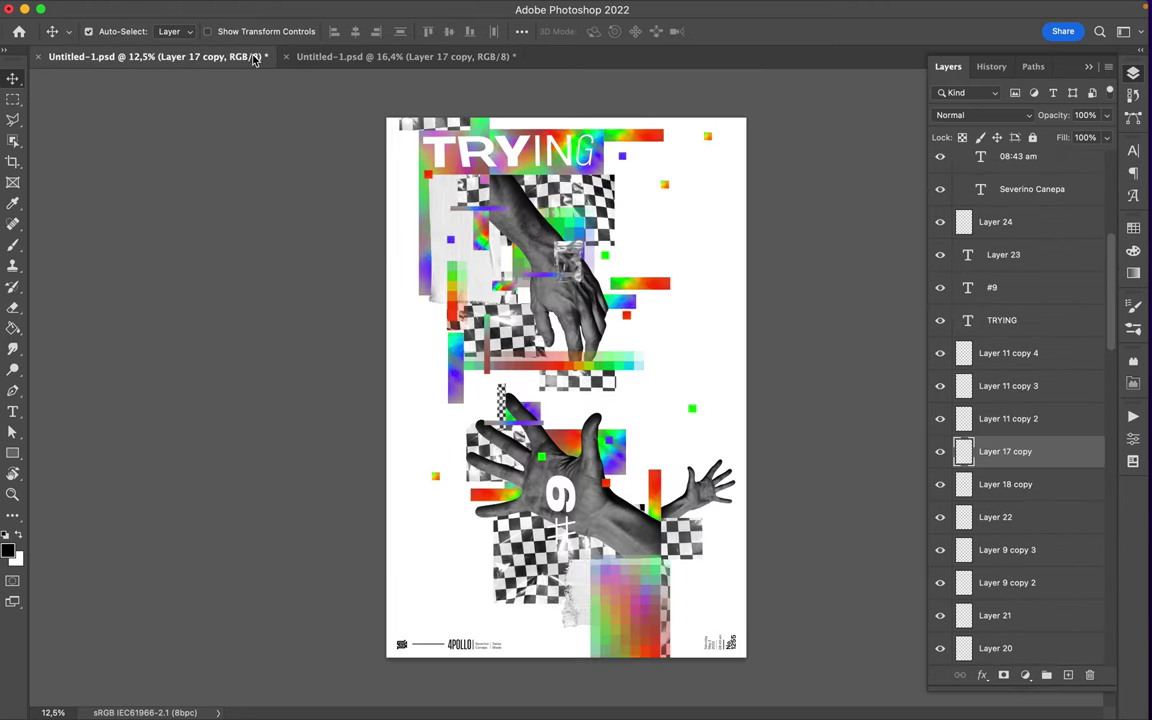
mouse_move(607, 160)
left_mouse_down()
mouse_move(526, 194)
mouse_move(624, 270)
left_mouse_up()
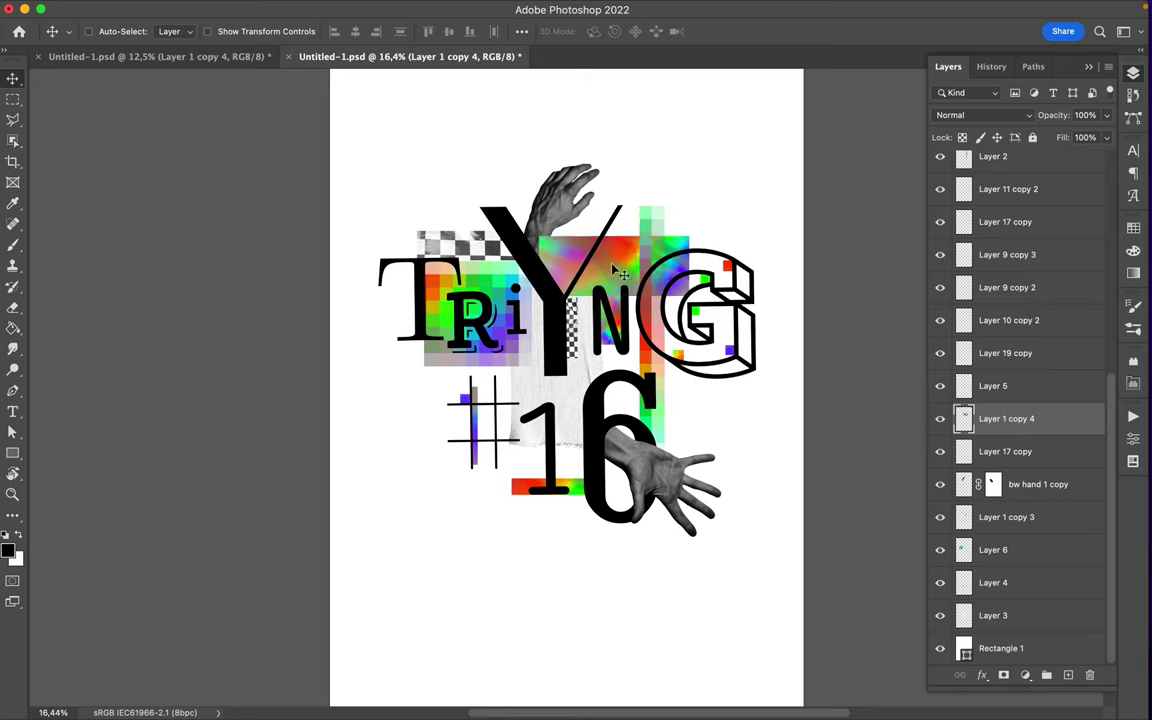
key("ctrl+t")
left_click_drag(627, 528, 627, 568)
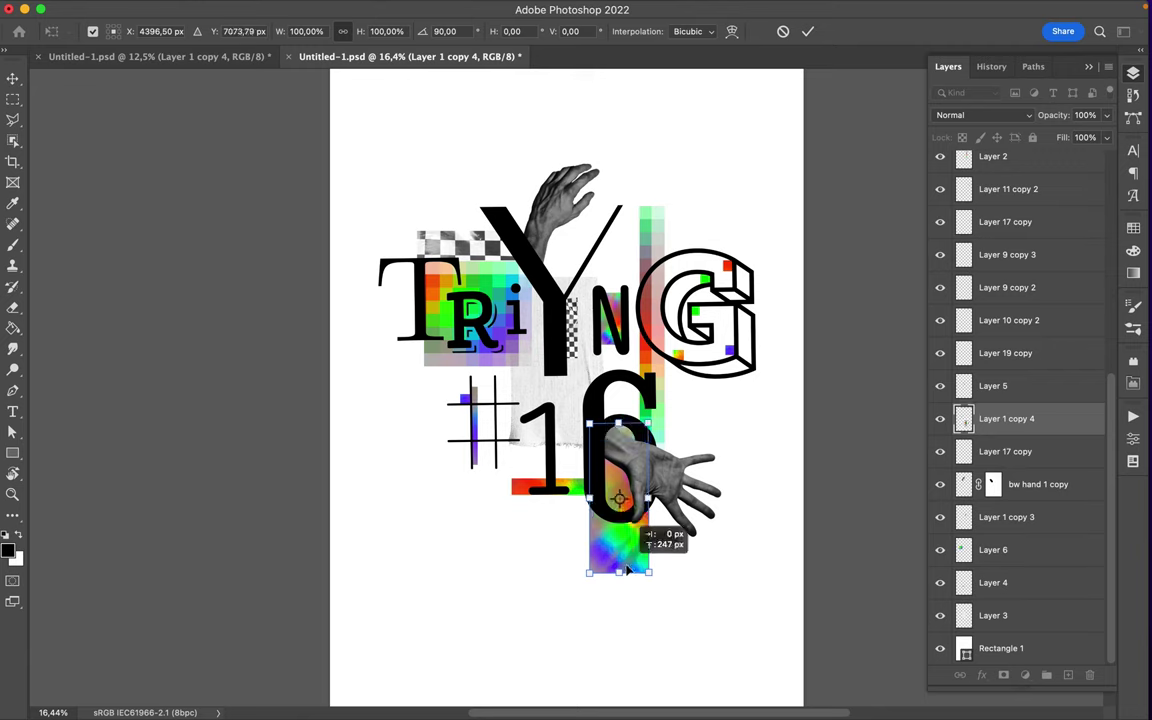
key("Return")
Step: Duplicate the strip up behind the Y, mask it, and send it behind the other artwork
left_click_drag(614, 425, 565, 298)
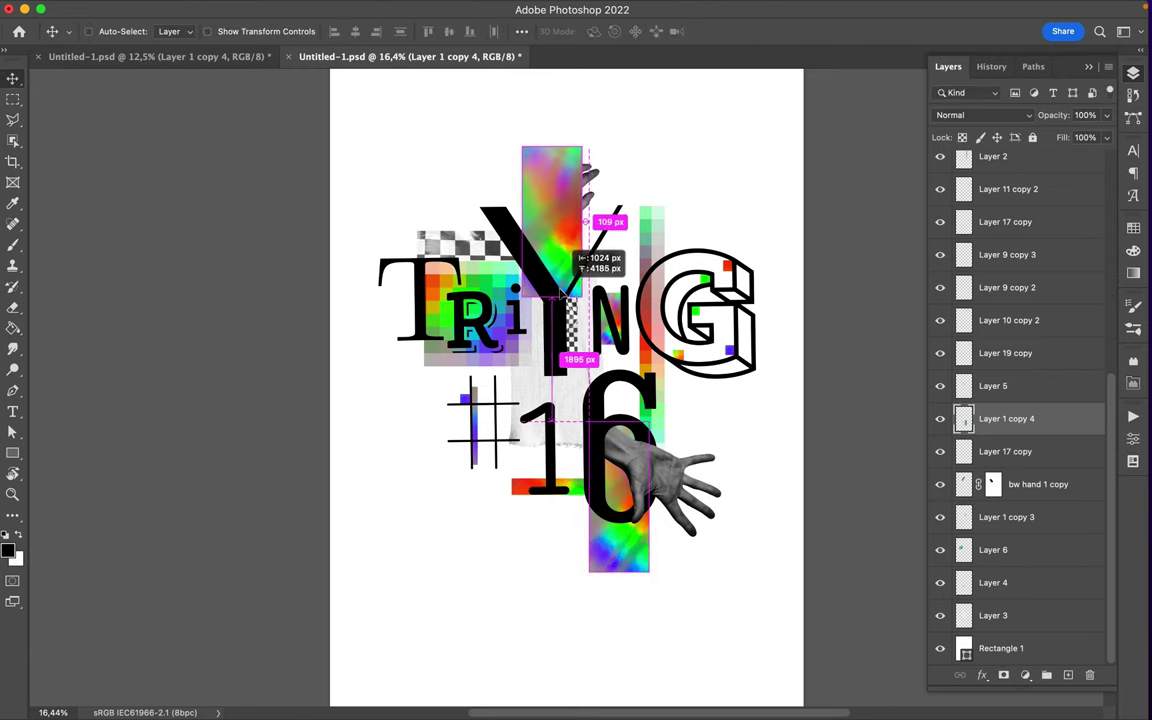
left_click(1005, 676)
key("b")
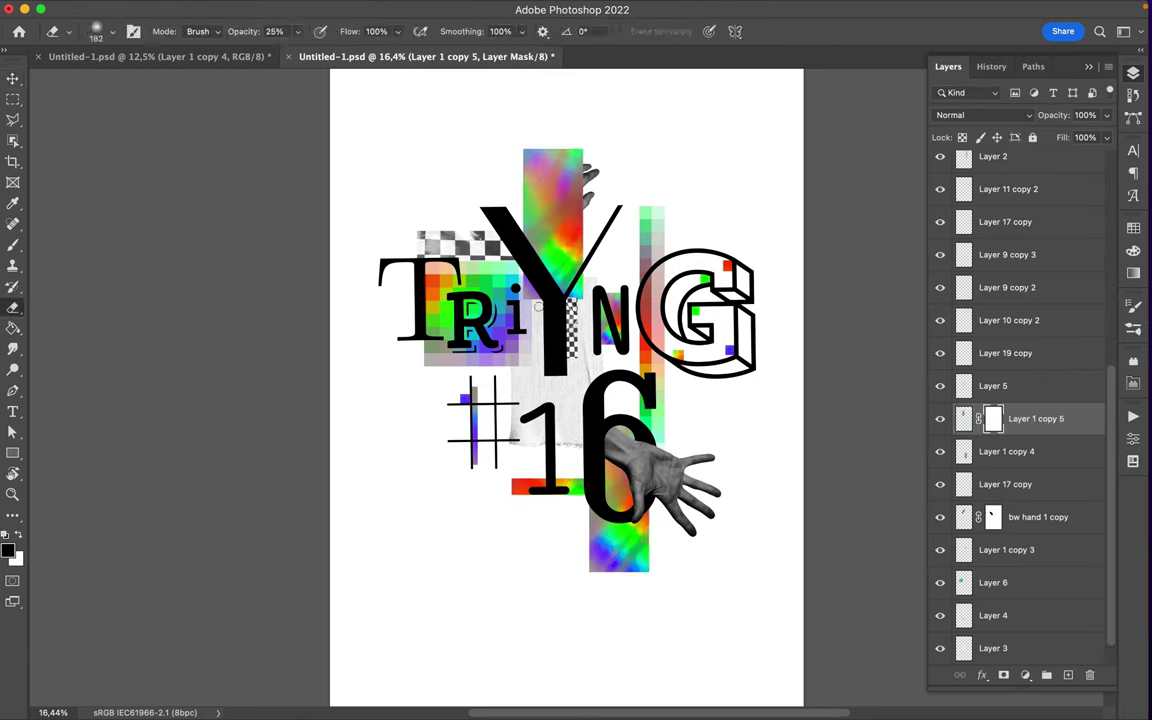
key("v")
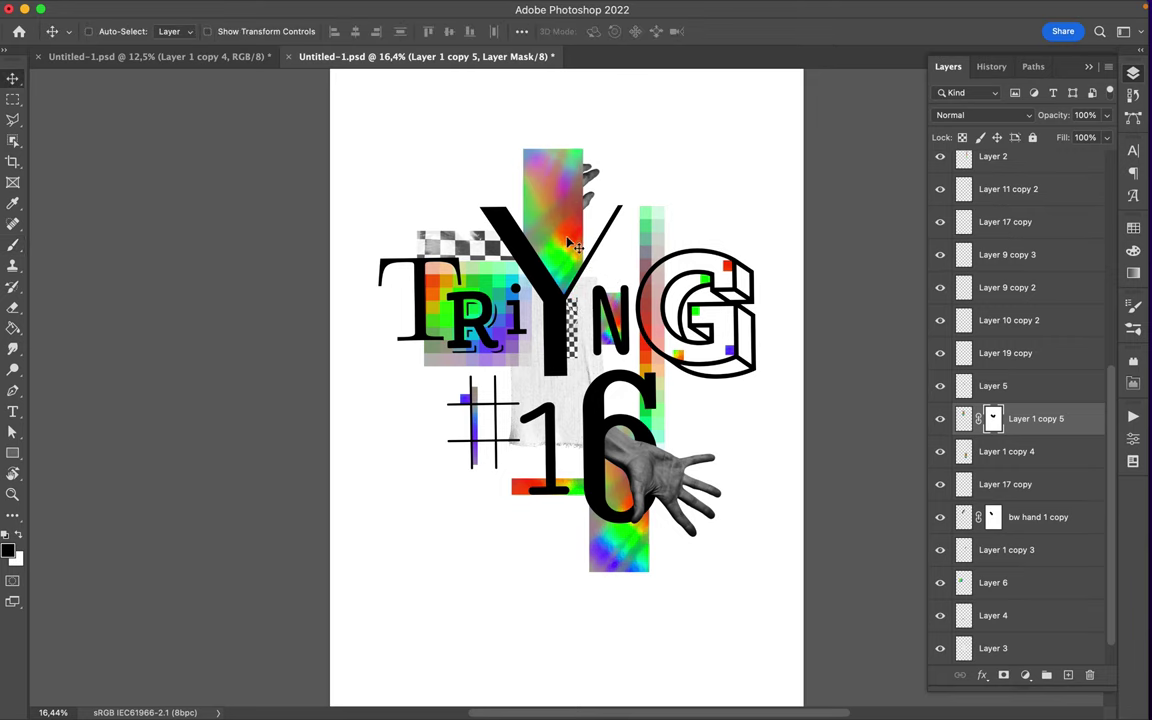
left_click_drag(1036, 418, 1036, 632)
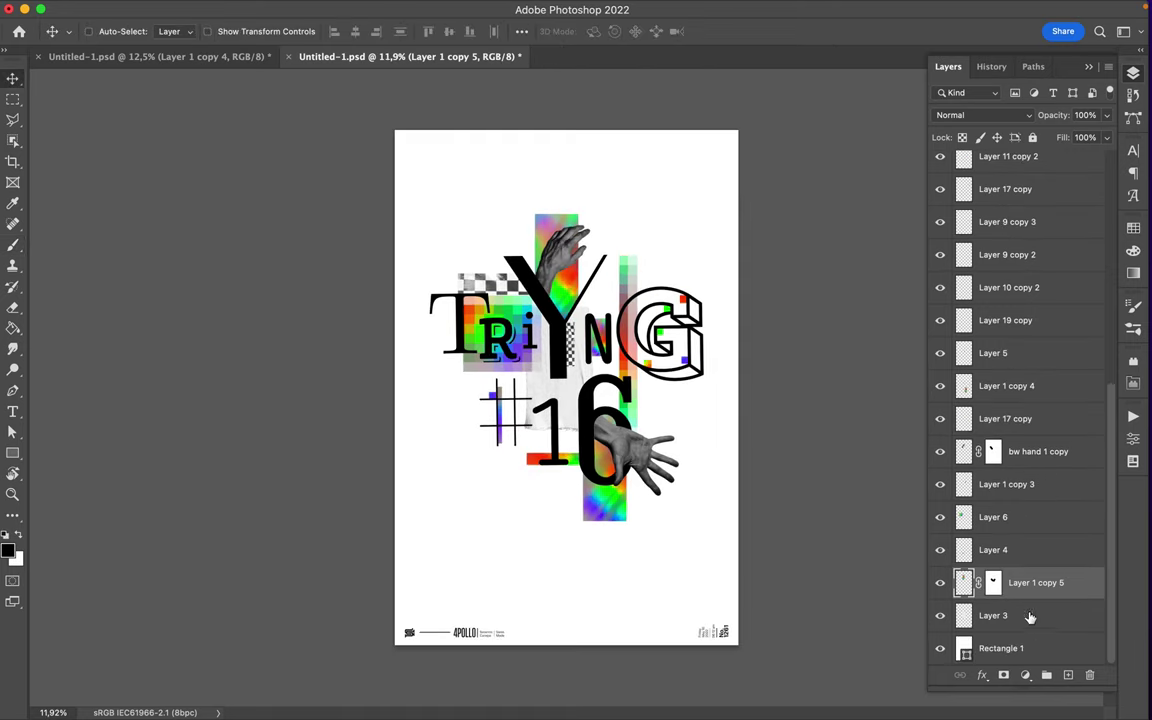
Step: Select all the artwork layers and scale them up to about 115%
scroll(1010, 400, "up", 8)
left_click(1030, 190, "super")
key("super+t")
mouse_move(556, 214)
left_mouse_down()
mouse_move(568, 172)
mouse_move(570, 268)
left_mouse_up()
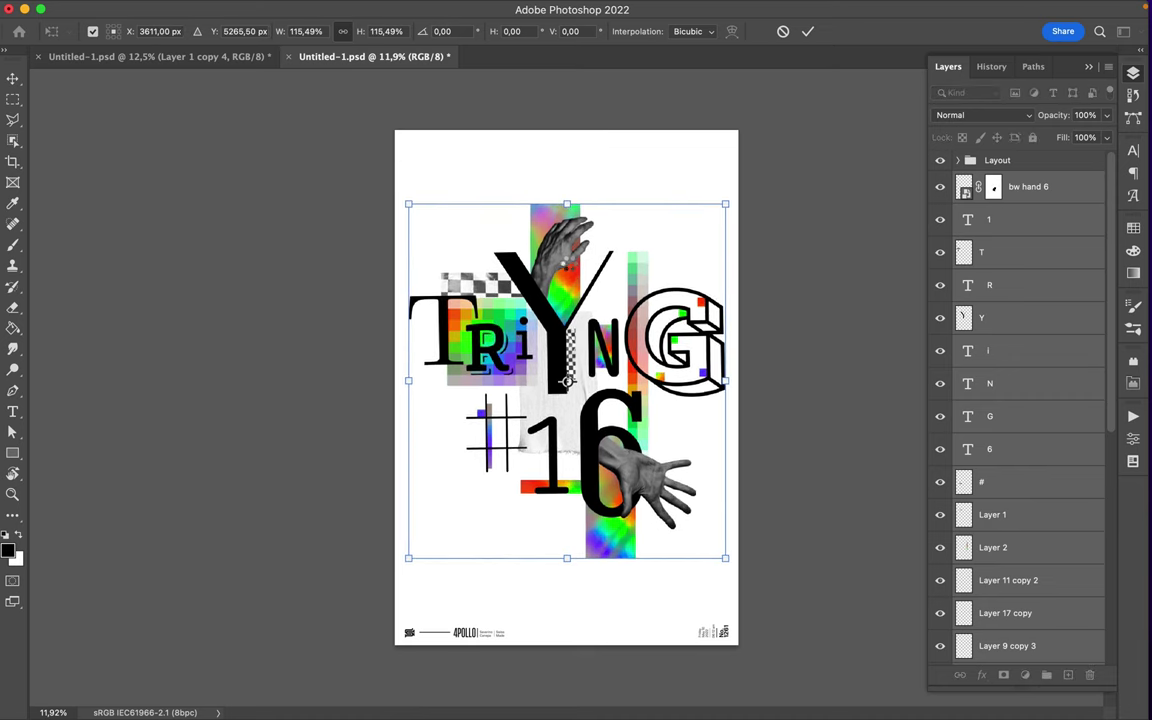
key("Return")
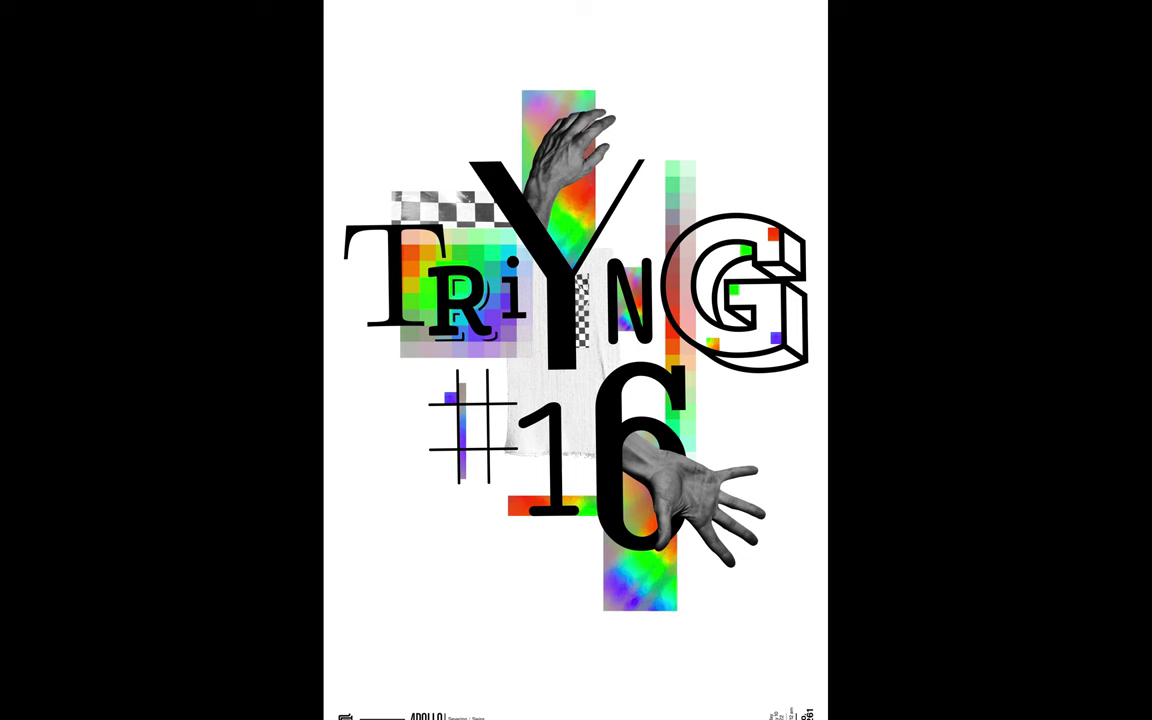